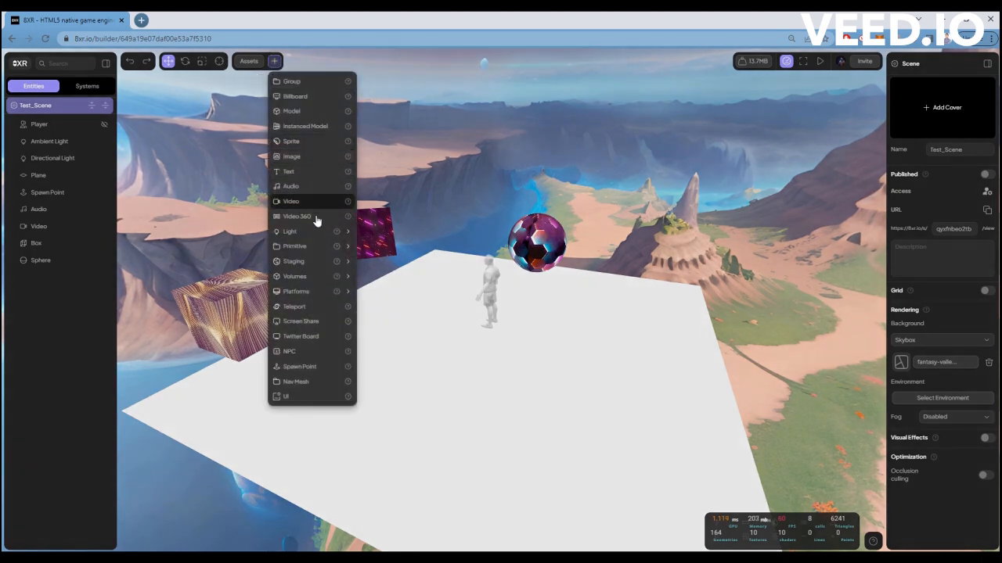
Add a text object reading "Your text" and move it into the space between the box and the video panel.
{"action": "left_click", "coordinate": [291, 174]}
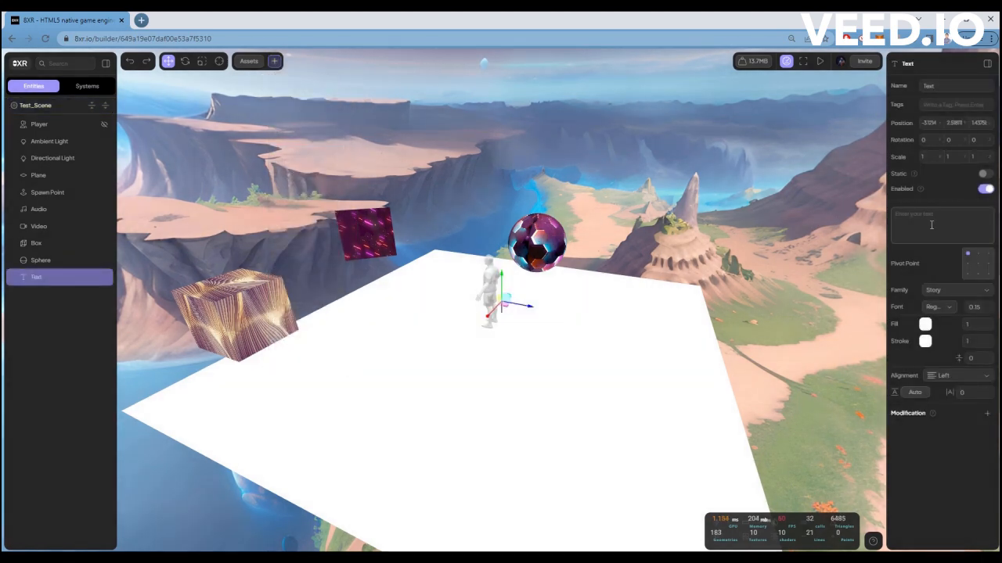
{"action": "left_click", "coordinate": [903, 225]}
{"action": "type", "text": "Your text"}
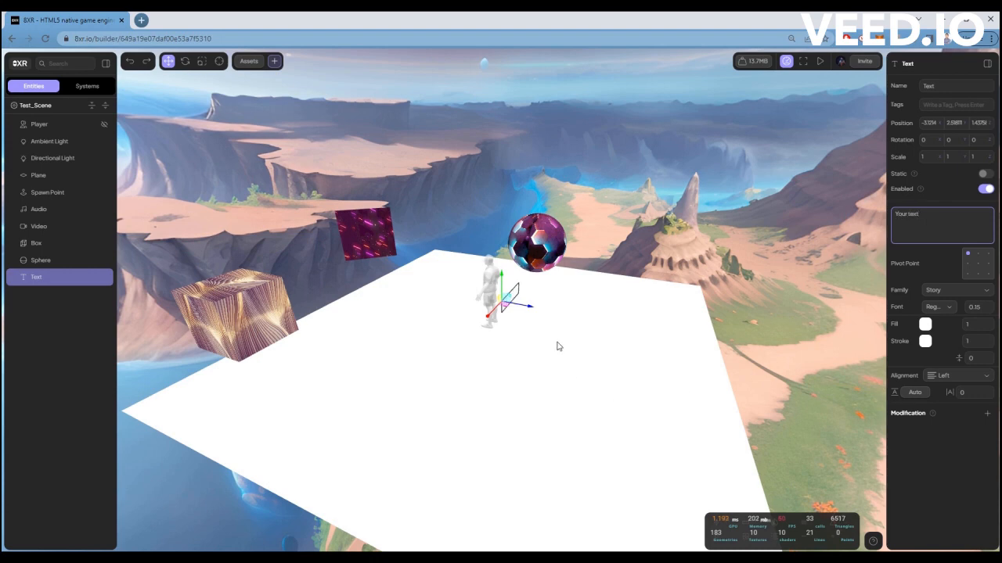
{"action": "left_click_drag", "start_coordinate": [532, 305], "coordinate": [315, 284]}
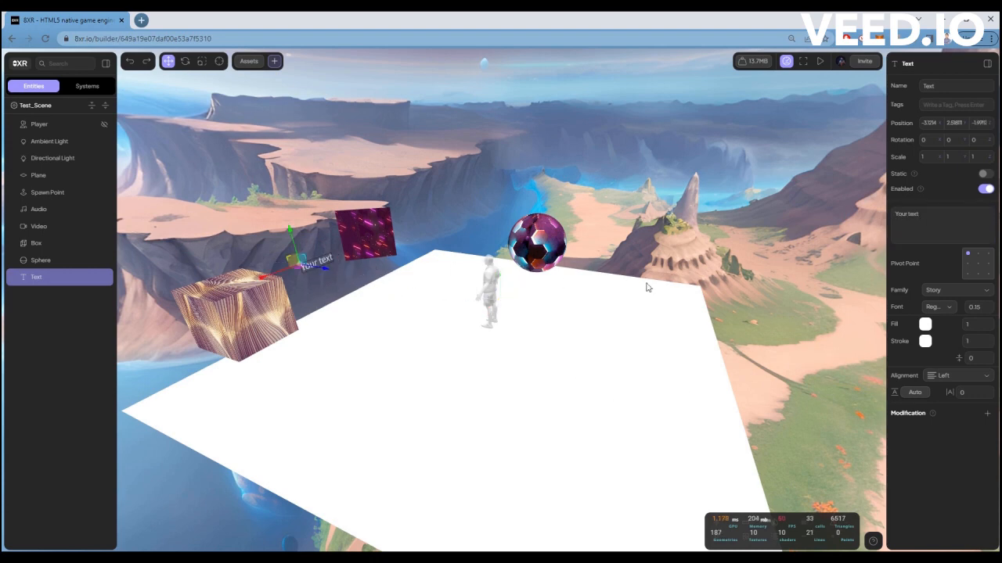
Set the text's pivot point to the centre and stretch it along X to a scale of about 1.57.
{"action": "left_click", "coordinate": [967, 274]}
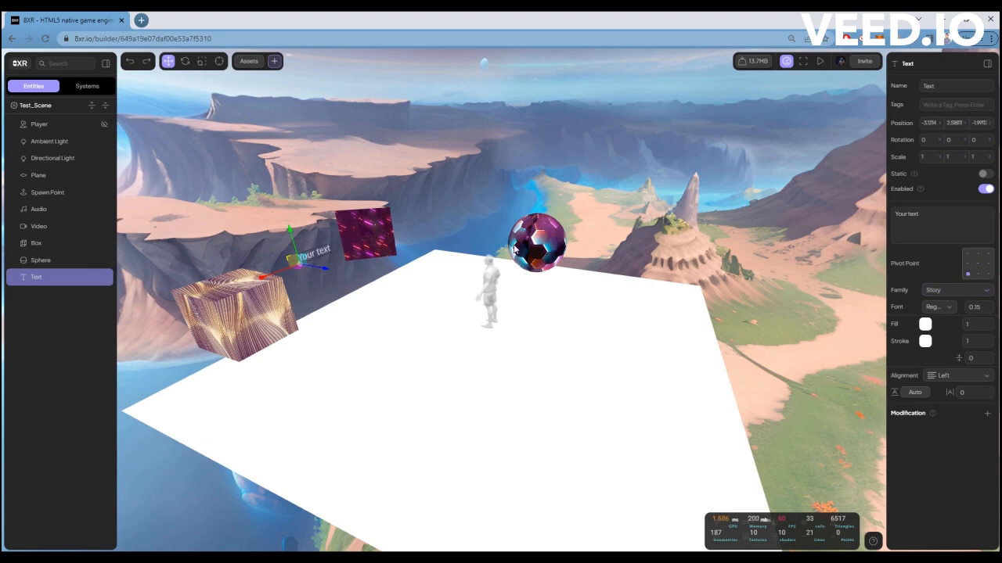
{"action": "left_click", "coordinate": [203, 62]}
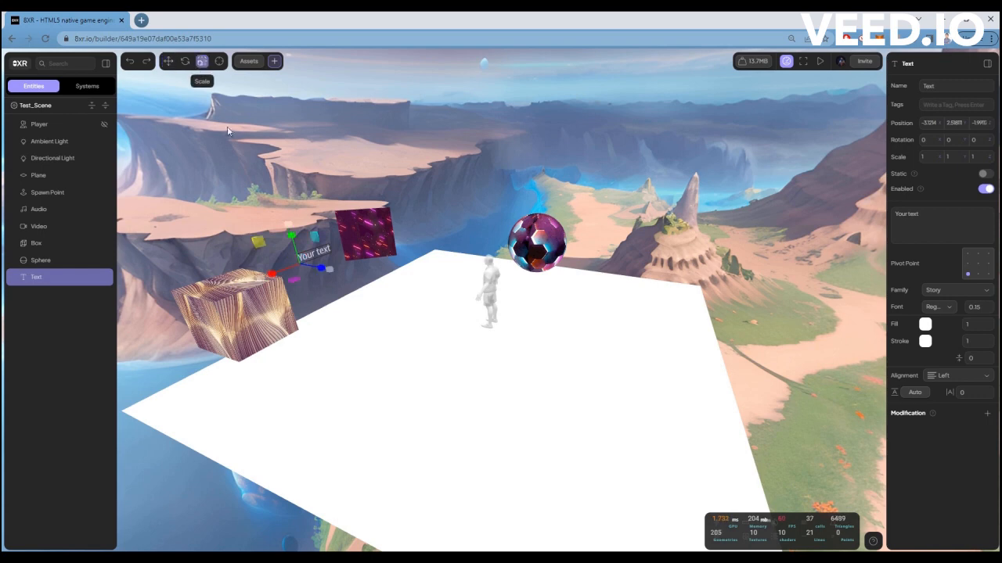
{"action": "left_click_drag", "start_coordinate": [270, 275], "coordinate": [226, 302]}
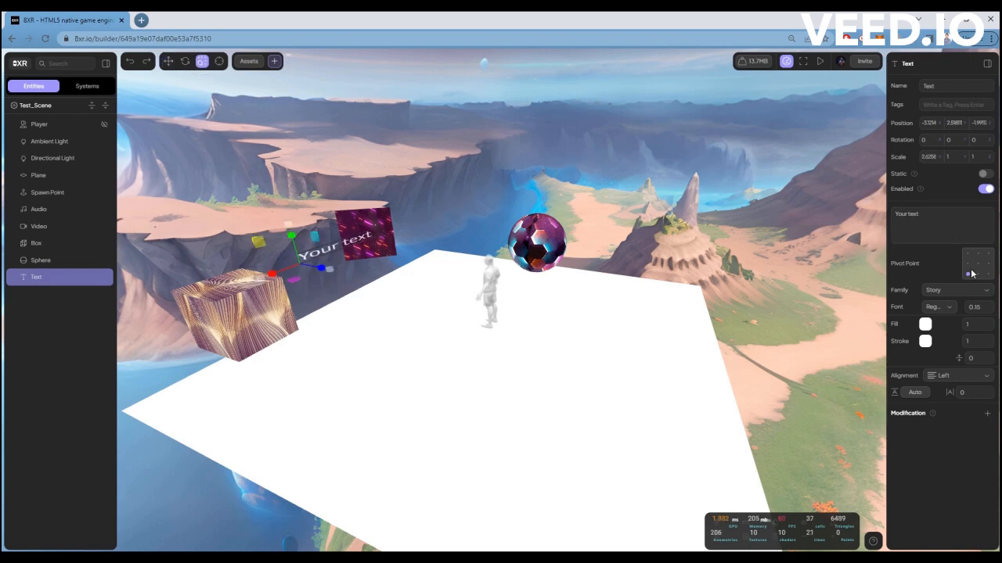
{"action": "mouse_move", "coordinate": [270, 275]}
{"action": "left_mouse_down"}
{"action": "mouse_move", "coordinate": [280, 280]}
{"action": "mouse_move", "coordinate": [264, 285]}
{"action": "mouse_move", "coordinate": [280, 279]}
{"action": "mouse_move", "coordinate": [259, 286]}
{"action": "mouse_move", "coordinate": [271, 274]}
{"action": "left_mouse_up"}
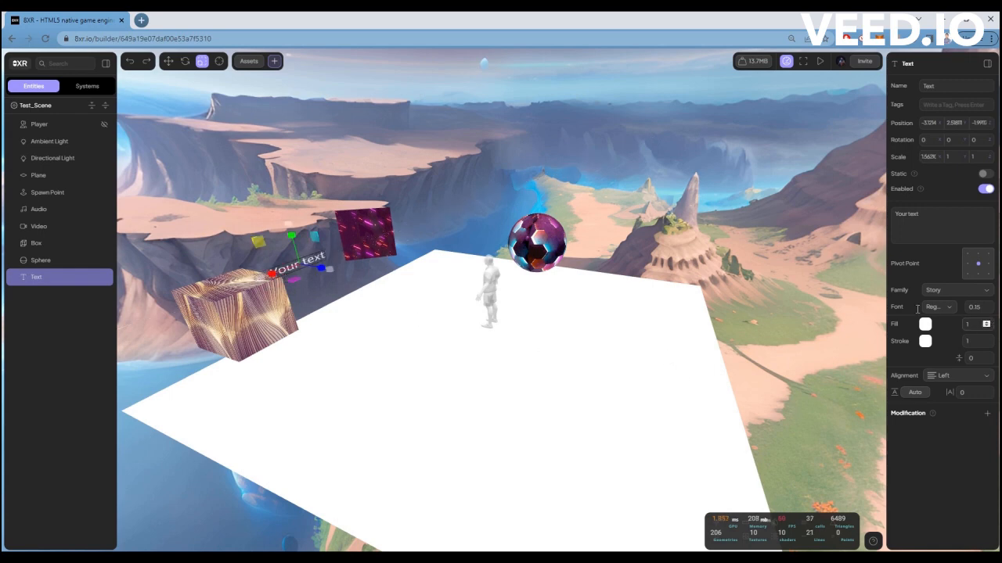
Try the Roboto font family on the text, and settle on Bangers.
{"action": "left_click", "coordinate": [946, 291]}
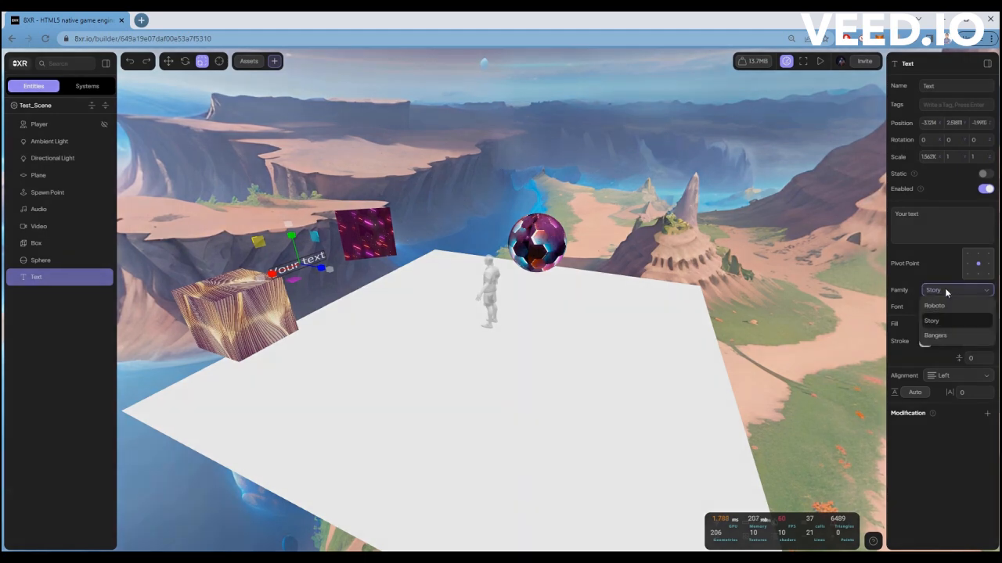
{"action": "left_click", "coordinate": [939, 306]}
{"action": "left_click", "coordinate": [961, 292]}
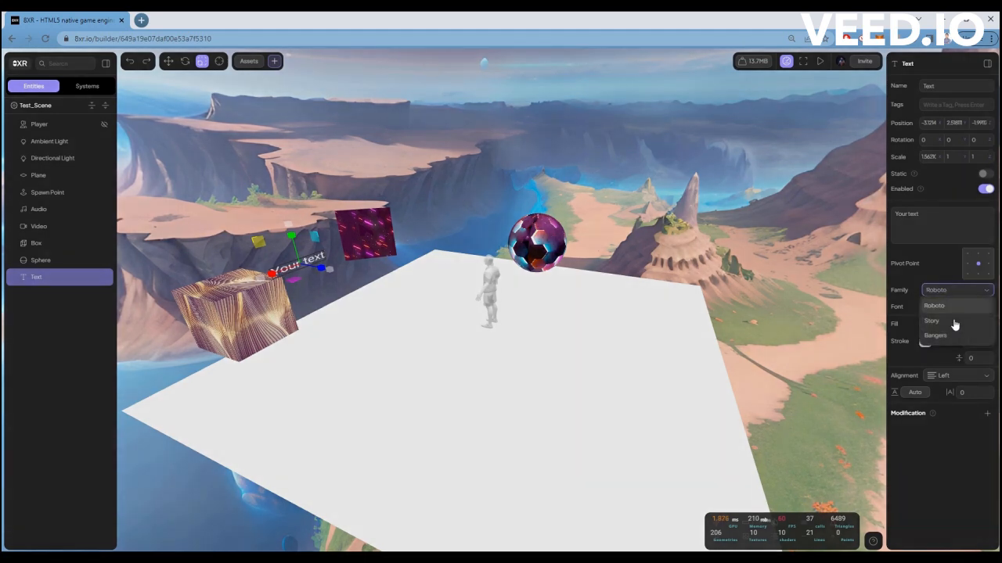
{"action": "left_click", "coordinate": [936, 335]}
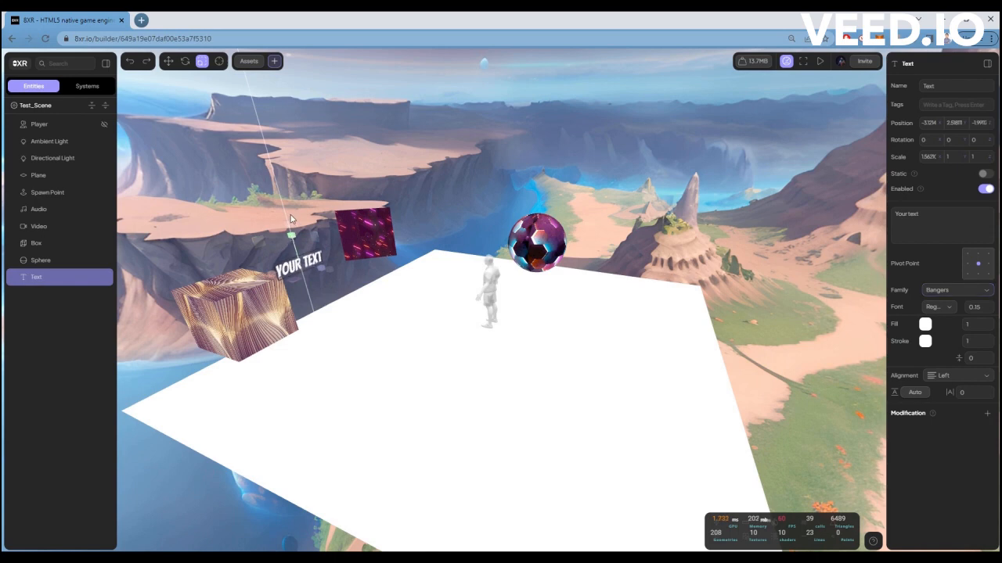
Colour the text's fill red and its stroke blue.
{"action": "left_click", "coordinate": [925, 324]}
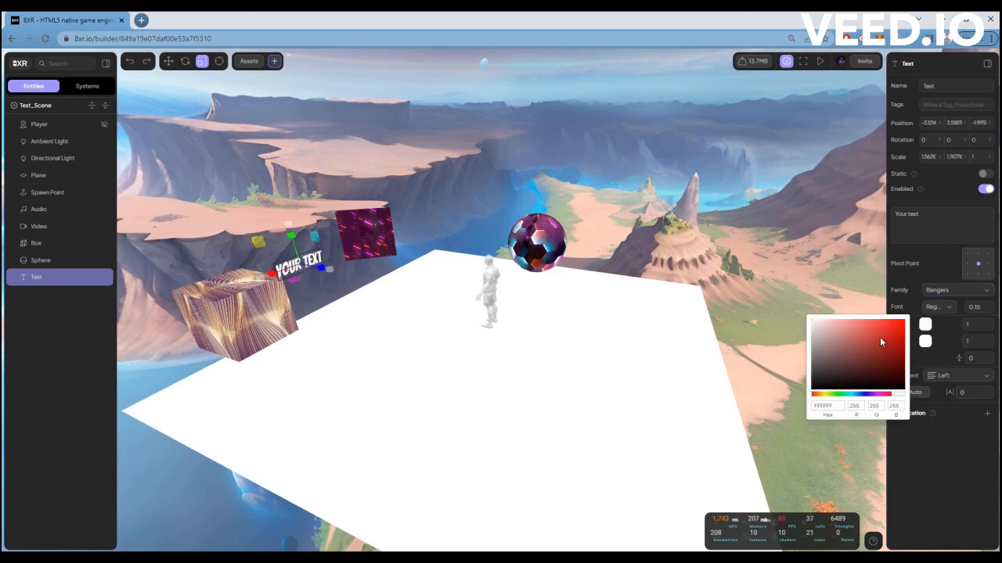
{"action": "left_click", "coordinate": [902, 320]}
{"action": "left_click", "coordinate": [924, 341]}
{"action": "left_click", "coordinate": [925, 342]}
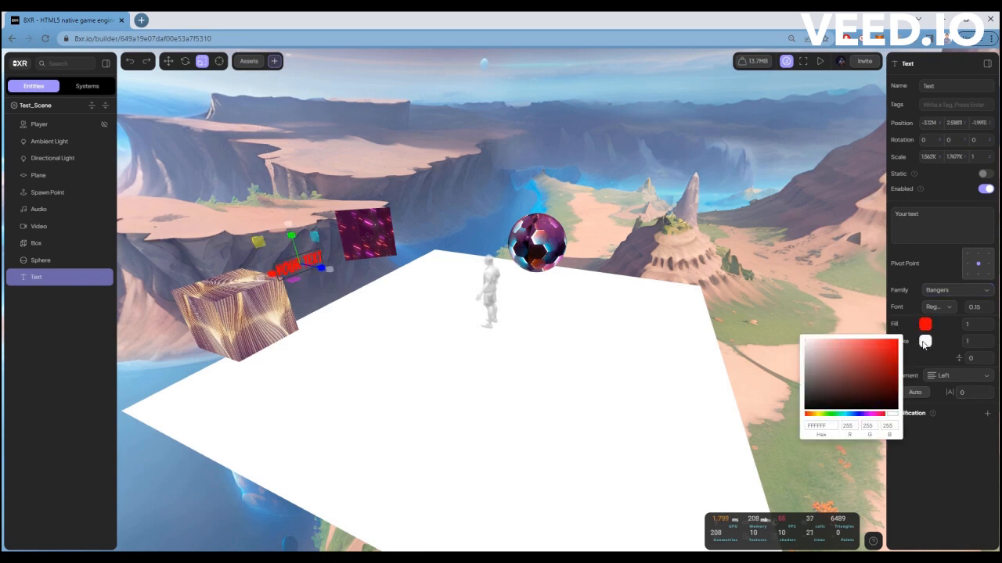
{"action": "left_click", "coordinate": [858, 415]}
{"action": "left_click", "coordinate": [897, 351]}
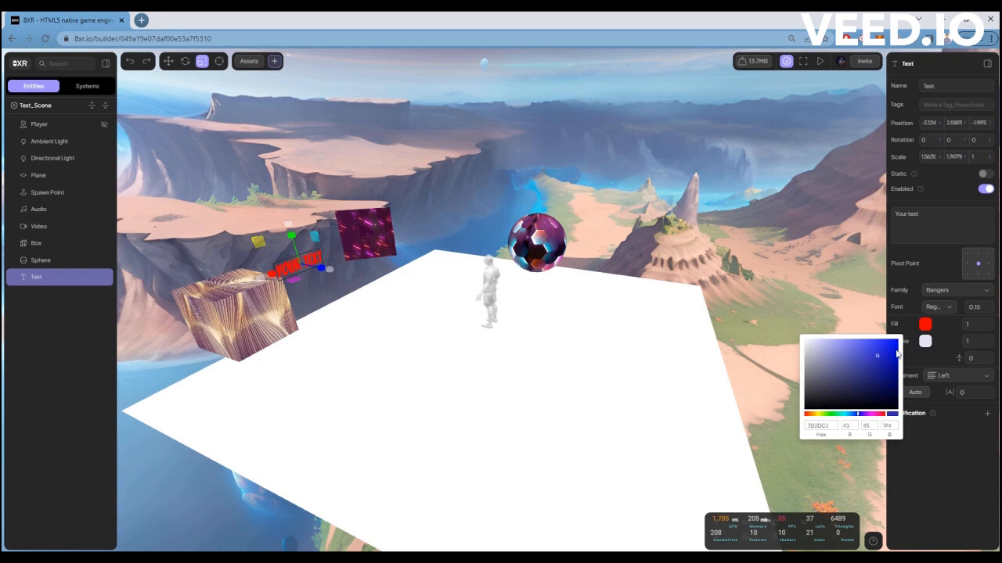
Set the text's stroke width to 3 and change its fill to bright green (53FF00).
{"action": "left_click", "coordinate": [979, 346]}
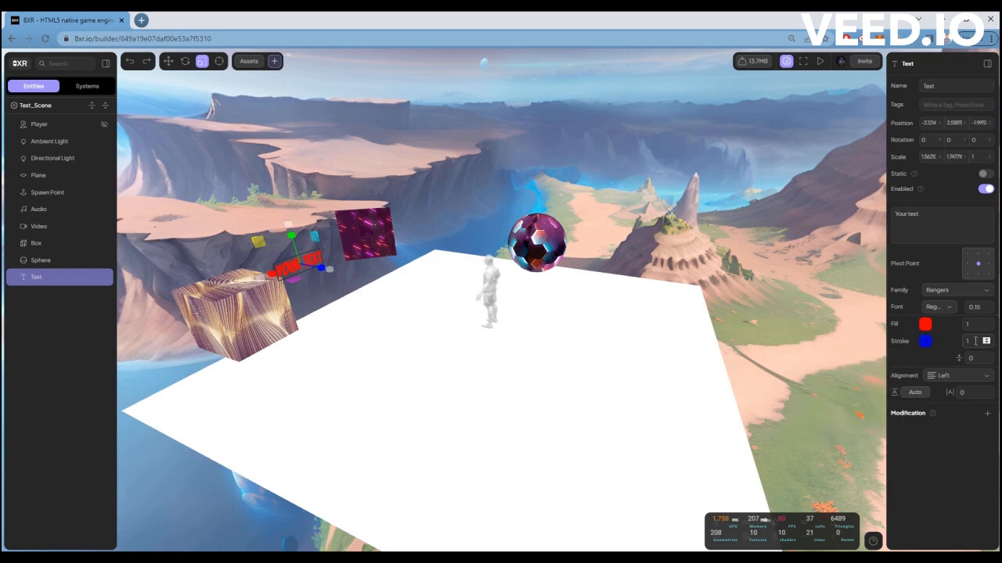
{"action": "left_click", "coordinate": [966, 421]}
{"action": "left_click", "coordinate": [925, 324]}
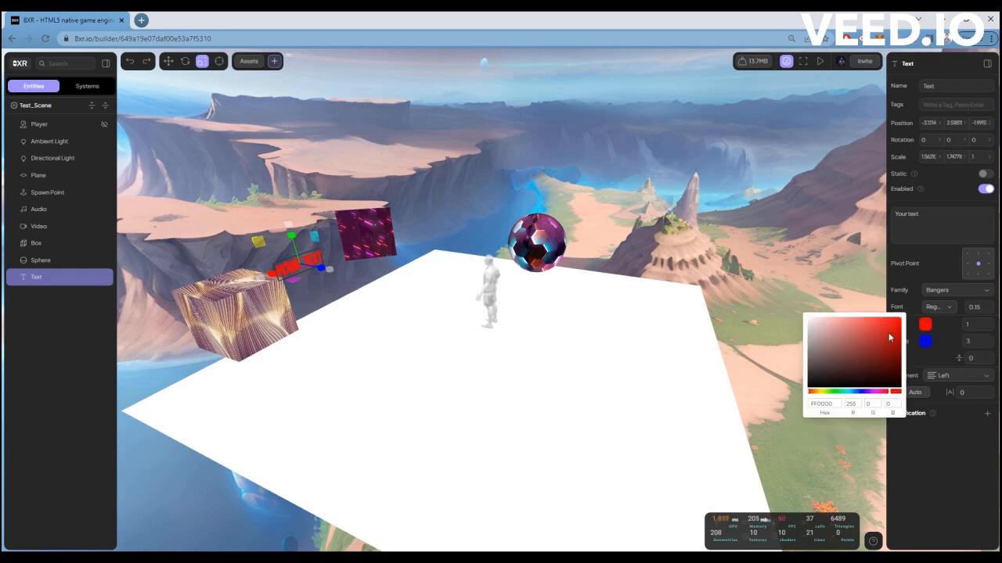
{"action": "left_click", "coordinate": [832, 395]}
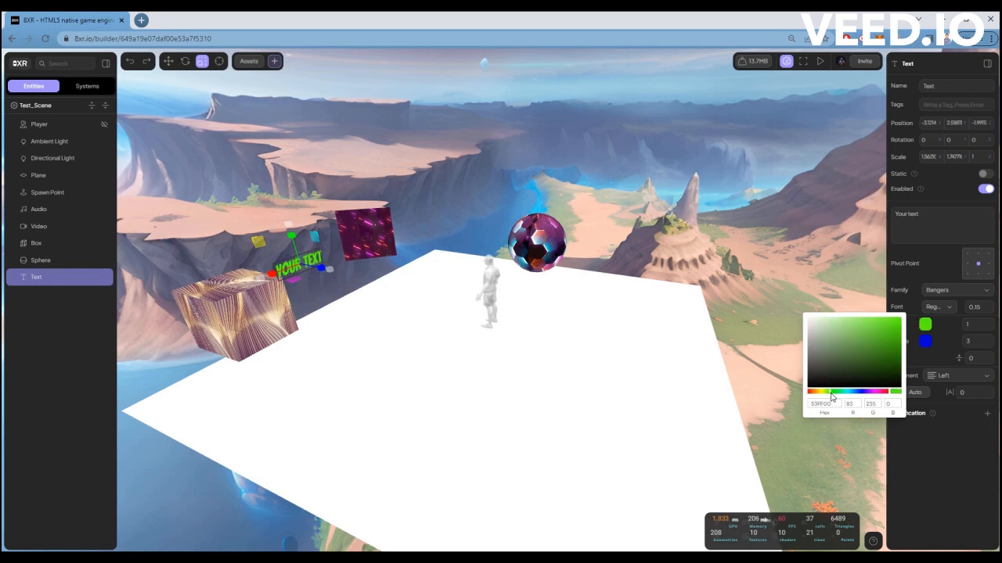
{"action": "left_click", "coordinate": [945, 480]}
{"action": "left_click", "coordinate": [940, 376]}
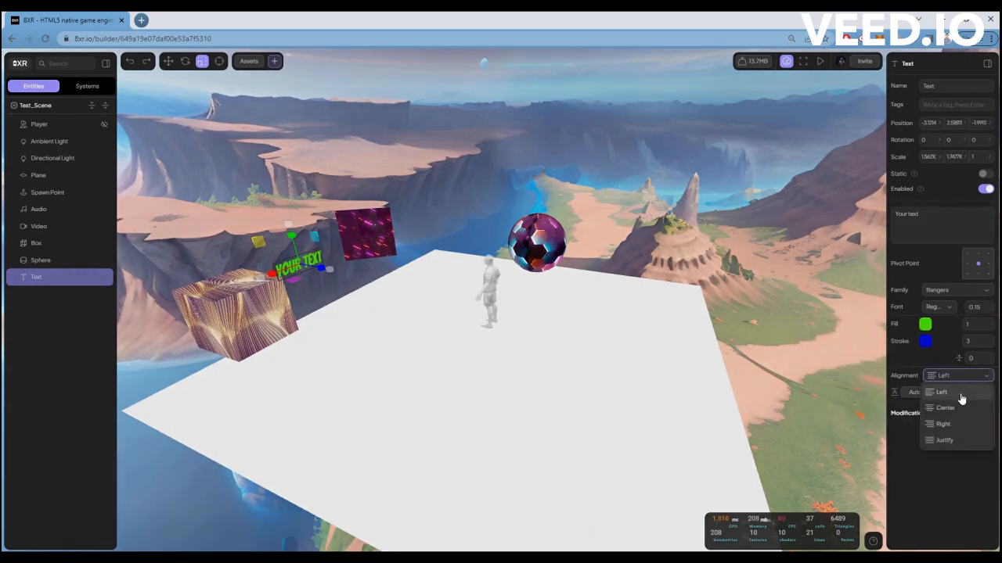
{"action": "left_click", "coordinate": [920, 433]}
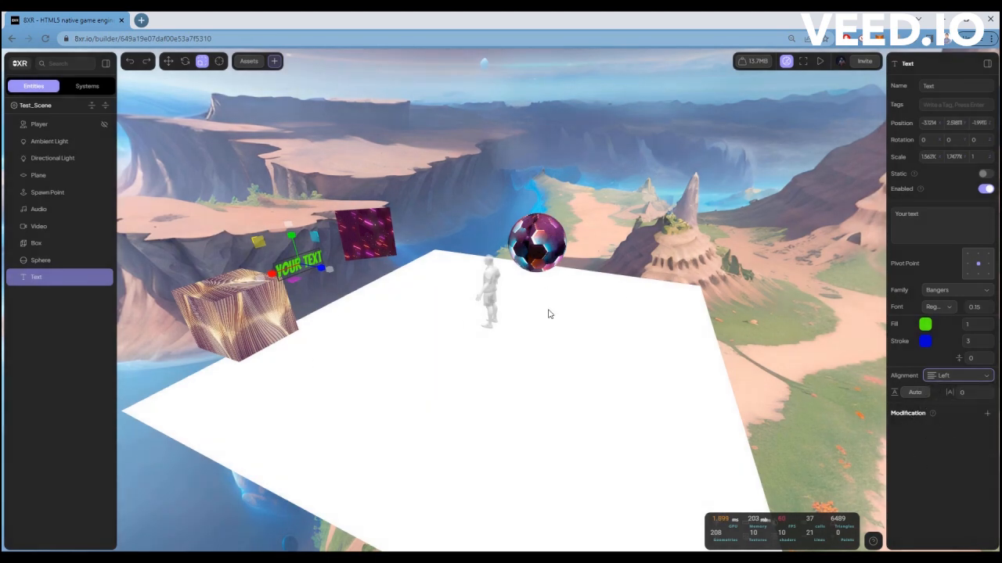
Add a Link modification to the text object.
{"action": "left_click", "coordinate": [986, 415]}
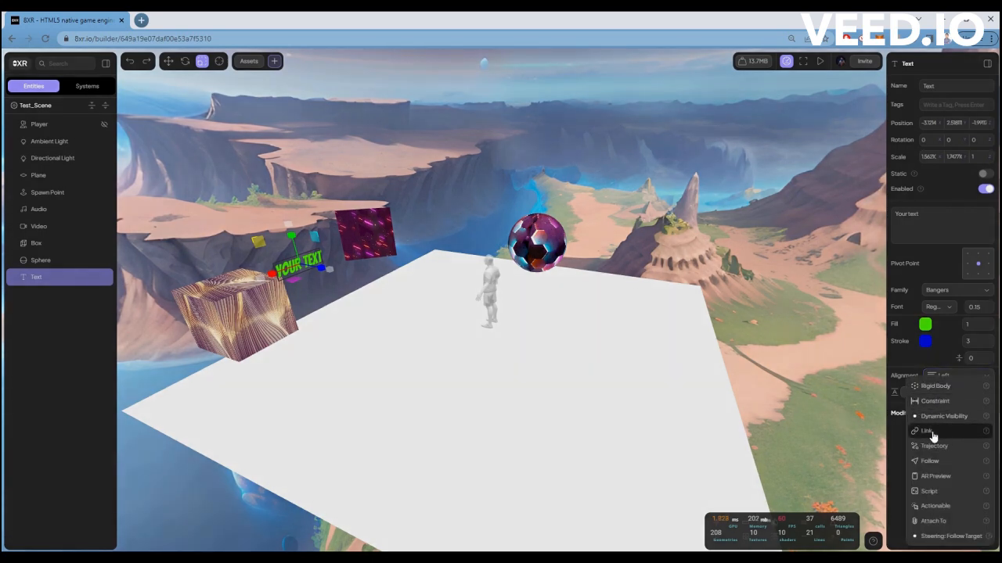
{"action": "left_click", "coordinate": [930, 431]}
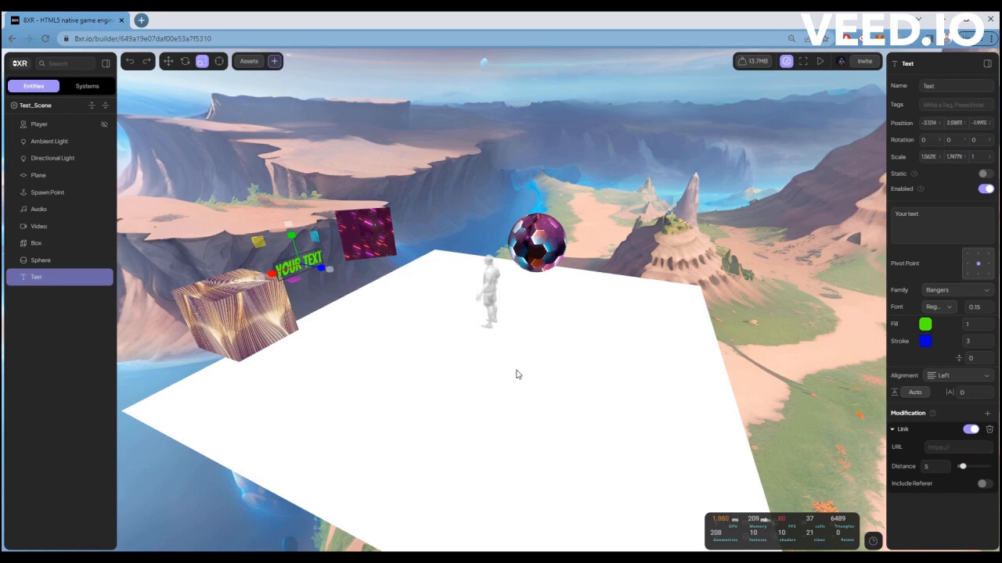
{"action": "left_click", "coordinate": [168, 60]}
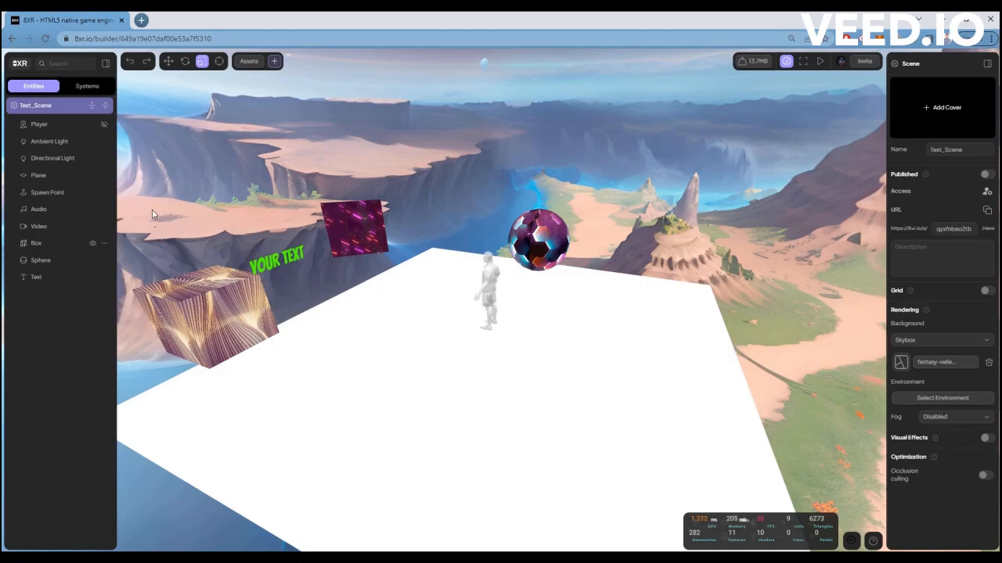
Add an image object to the scene, upload Meme.jpg from the Pharmacy folder as its asset and insert it.
{"action": "left_click", "coordinate": [275, 62]}
{"action": "left_click", "coordinate": [295, 157]}
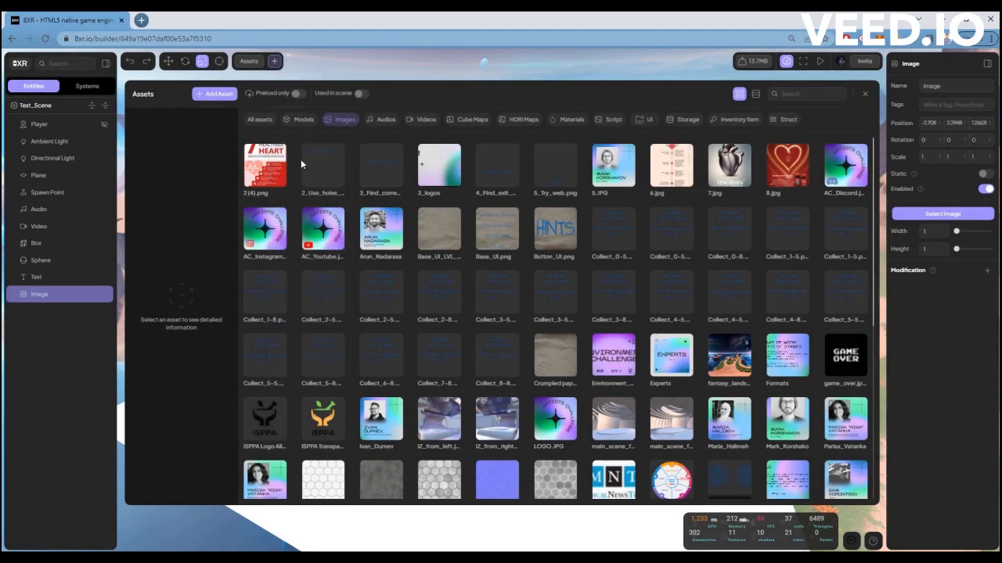
{"action": "left_click", "coordinate": [216, 94]}
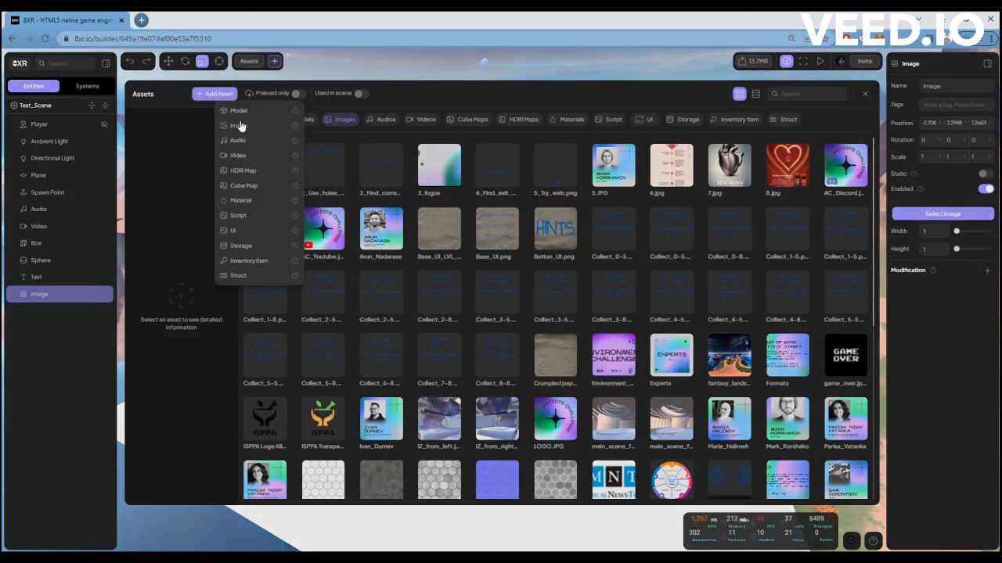
{"action": "left_click", "coordinate": [243, 126]}
{"action": "left_click", "coordinate": [603, 231]}
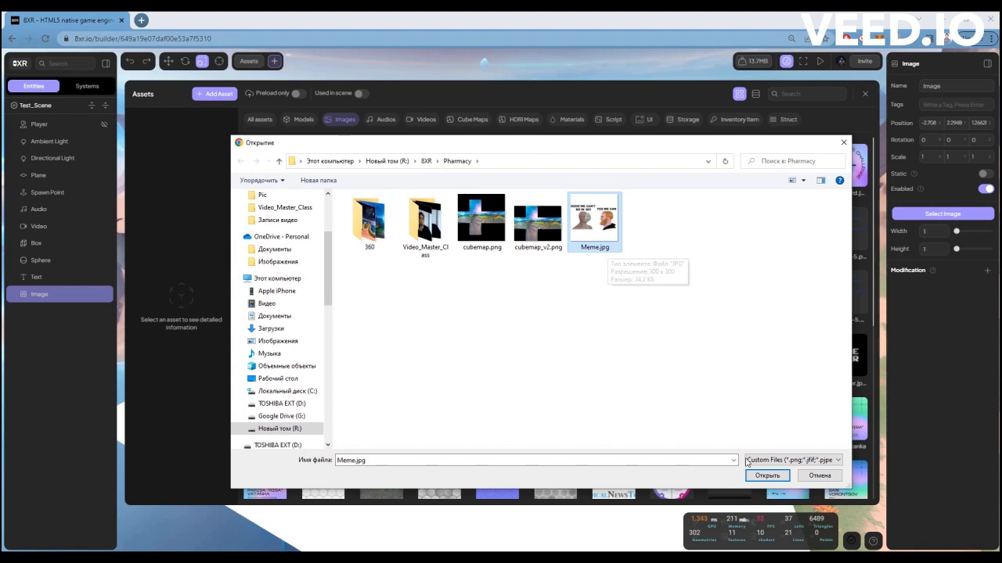
{"action": "left_click", "coordinate": [767, 476]}
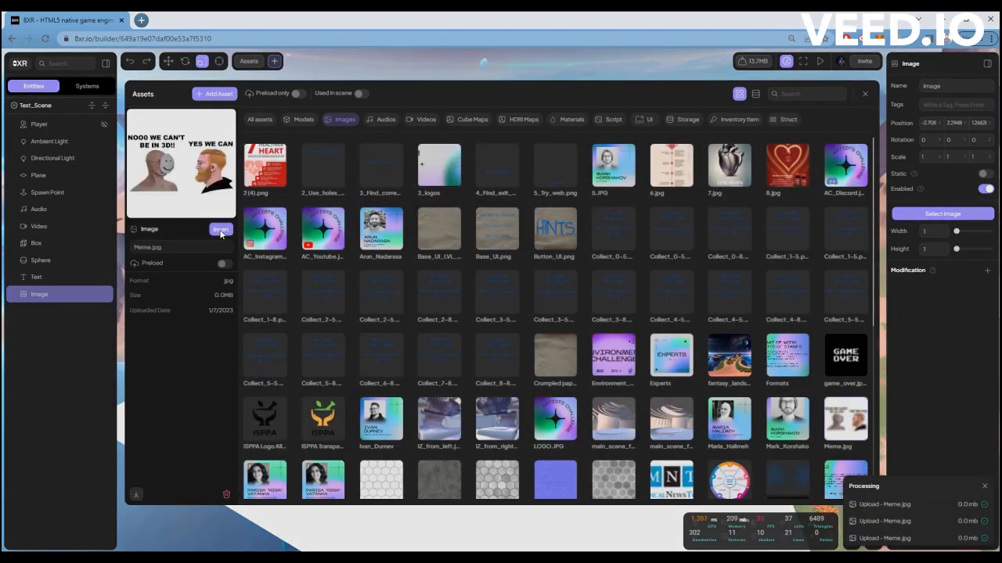
{"action": "left_click", "coordinate": [221, 229]}
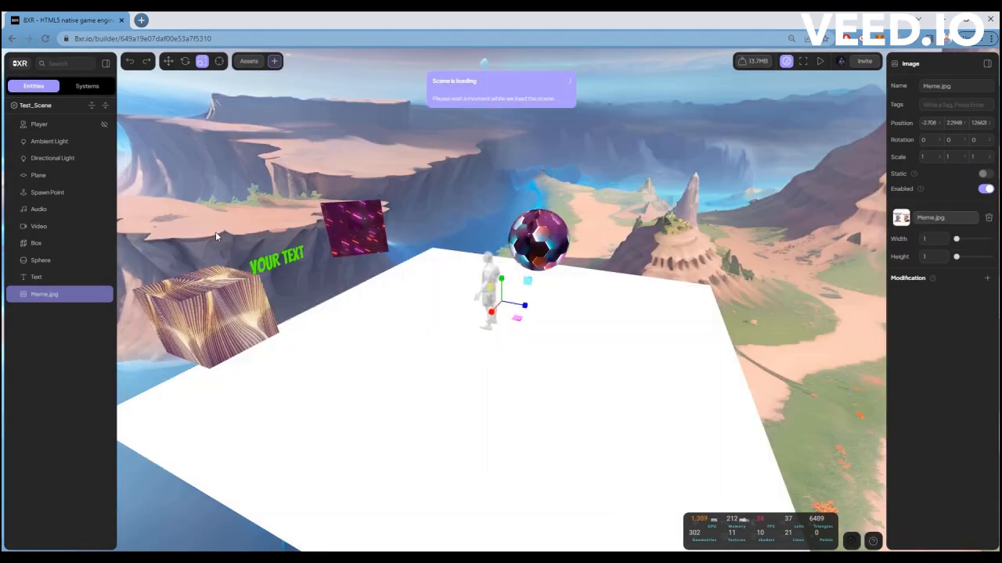
Move the Meme.jpg image up behind the player figure and rotate it to about -55° around Y.
{"action": "left_click", "coordinate": [169, 61]}
{"action": "left_click_drag", "start_coordinate": [523, 313], "coordinate": [443, 185]}
{"action": "key", "text": "e"}
{"action": "scroll", "coordinate": [371, 296], "scroll_direction": "up", "scroll_amount": 1}
{"action": "left_click", "coordinate": [169, 63]}
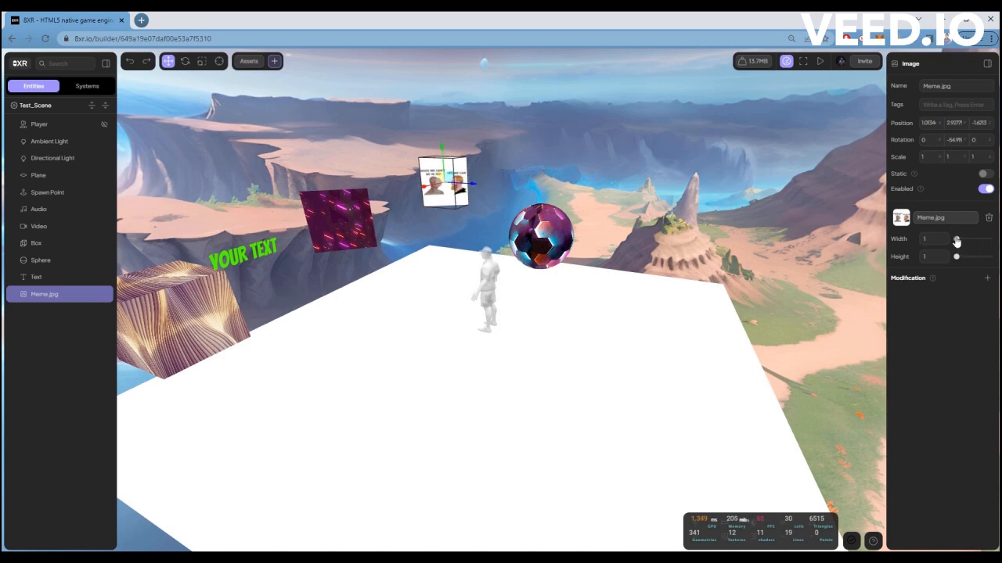
Resize the meme image to 3.5 wide by 2.2 high and move it past the far corner of the plane.
{"action": "mouse_move", "coordinate": [956, 238]}
{"action": "left_mouse_down"}
{"action": "mouse_move", "coordinate": [958, 262]}
{"action": "mouse_move", "coordinate": [958, 245]}
{"action": "left_mouse_up"}
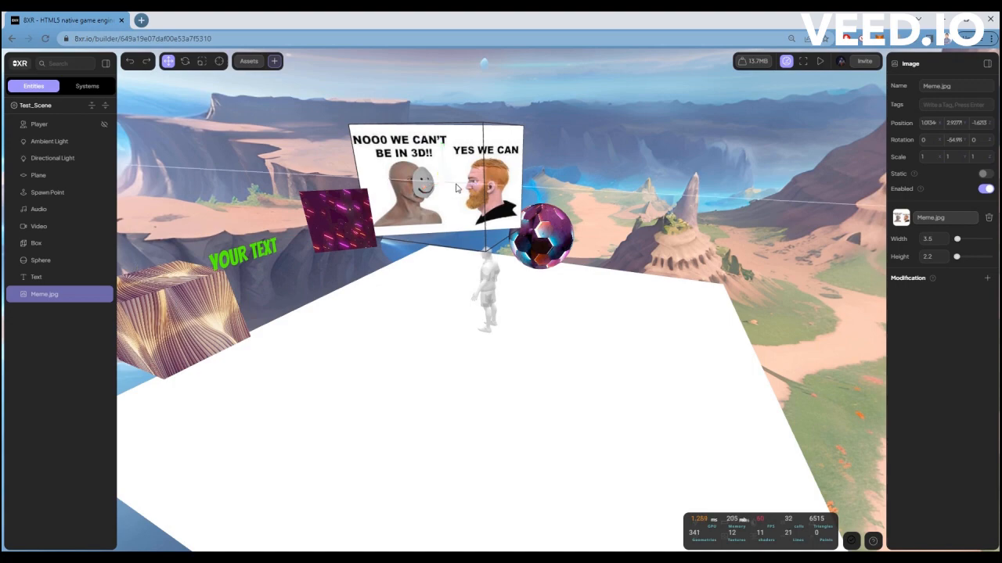
{"action": "left_click_drag", "start_coordinate": [443, 158], "coordinate": [439, 116]}
{"action": "left_click_drag", "start_coordinate": [435, 255], "coordinate": [485, 309]}
{"action": "scroll", "coordinate": [484, 301], "scroll_direction": "down", "scroll_amount": 5}
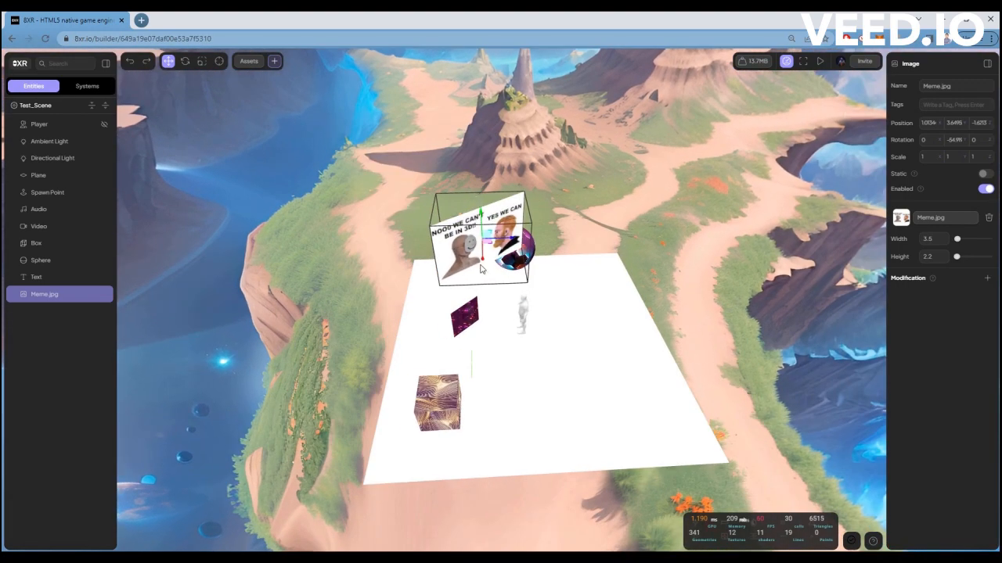
{"action": "left_click_drag", "start_coordinate": [483, 270], "coordinate": [438, 191]}
{"action": "scroll", "coordinate": [430, 176], "scroll_direction": "up", "scroll_amount": 2}
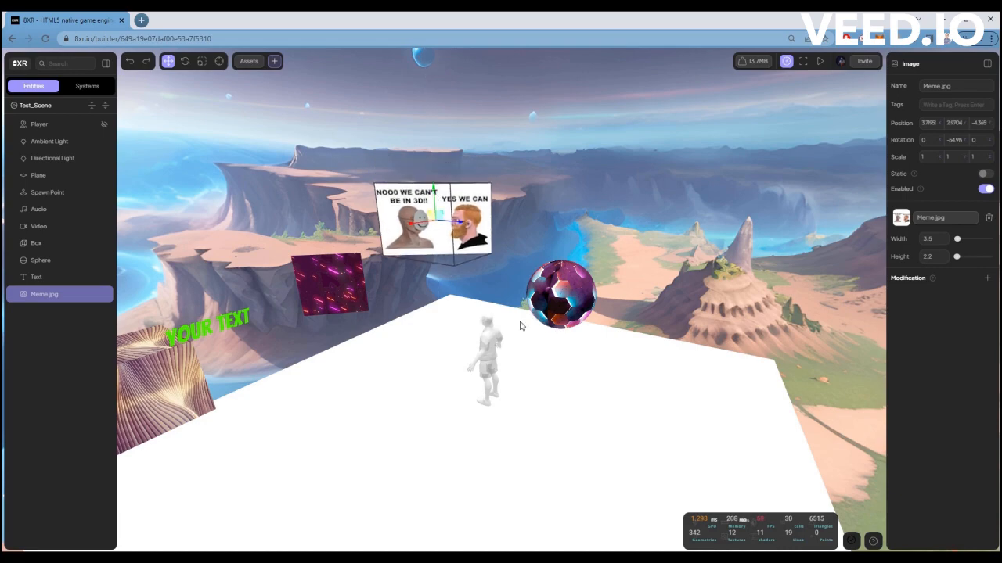
Move the green text directly beneath the meme image and rotate it around Y to face the same way.
{"action": "left_click_drag", "start_coordinate": [520, 324], "coordinate": [518, 345]}
{"action": "scroll", "coordinate": [518, 345], "scroll_direction": "down", "scroll_amount": 3}
{"action": "left_click", "coordinate": [345, 300]}
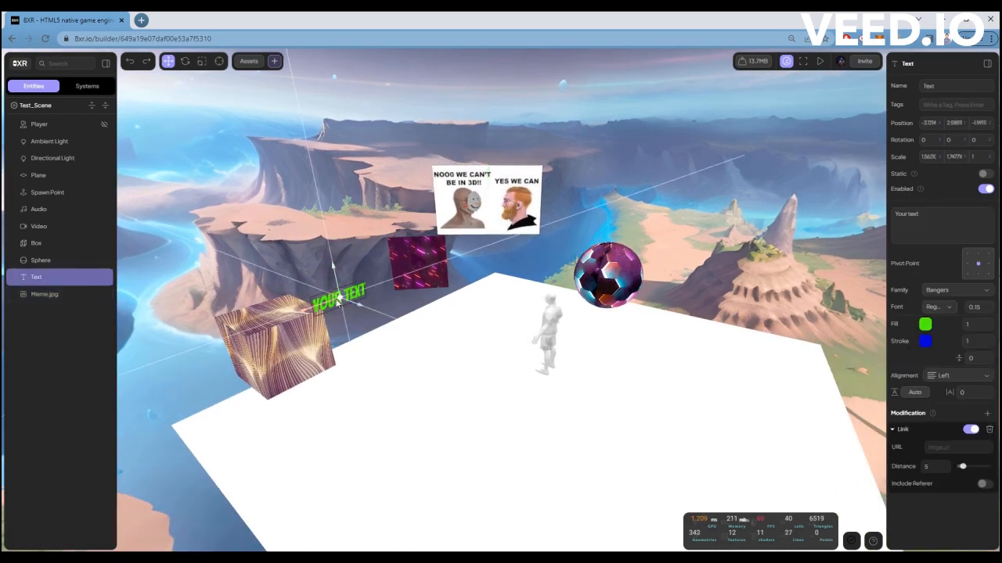
{"action": "left_click_drag", "start_coordinate": [344, 301], "coordinate": [481, 261]}
{"action": "left_click_drag", "start_coordinate": [487, 333], "coordinate": [431, 215]}
{"action": "key", "text": "e"}
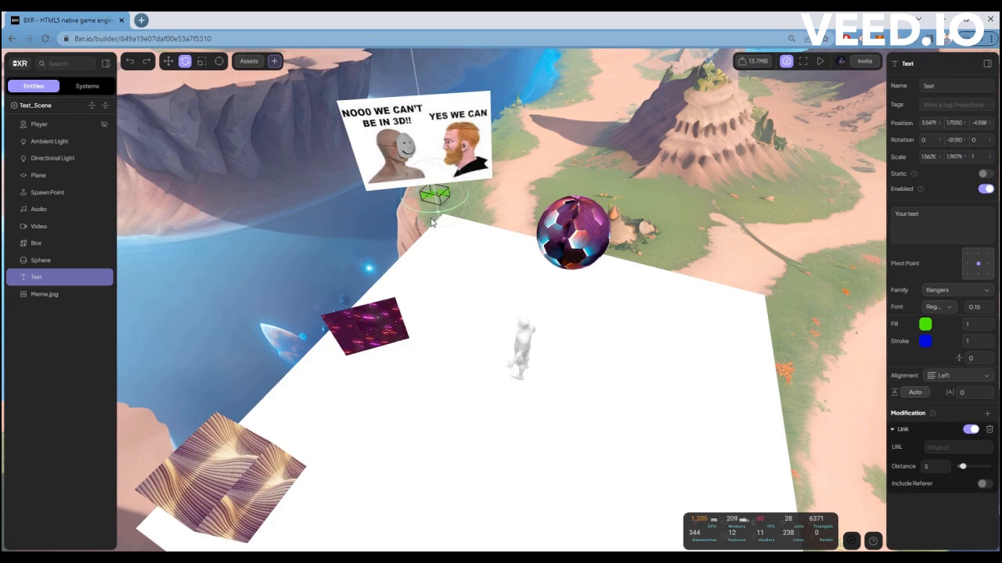
{"action": "left_click_drag", "start_coordinate": [520, 245], "coordinate": [533, 207]}
{"action": "scroll", "coordinate": [532, 201], "scroll_direction": "up", "scroll_amount": 4}
{"action": "key", "text": "w"}
{"action": "scroll", "coordinate": [512, 267], "scroll_direction": "up", "scroll_amount": 3}
{"action": "left_click_drag", "start_coordinate": [510, 286], "coordinate": [537, 227]}
{"action": "scroll", "coordinate": [537, 227], "scroll_direction": "down", "scroll_amount": 3}
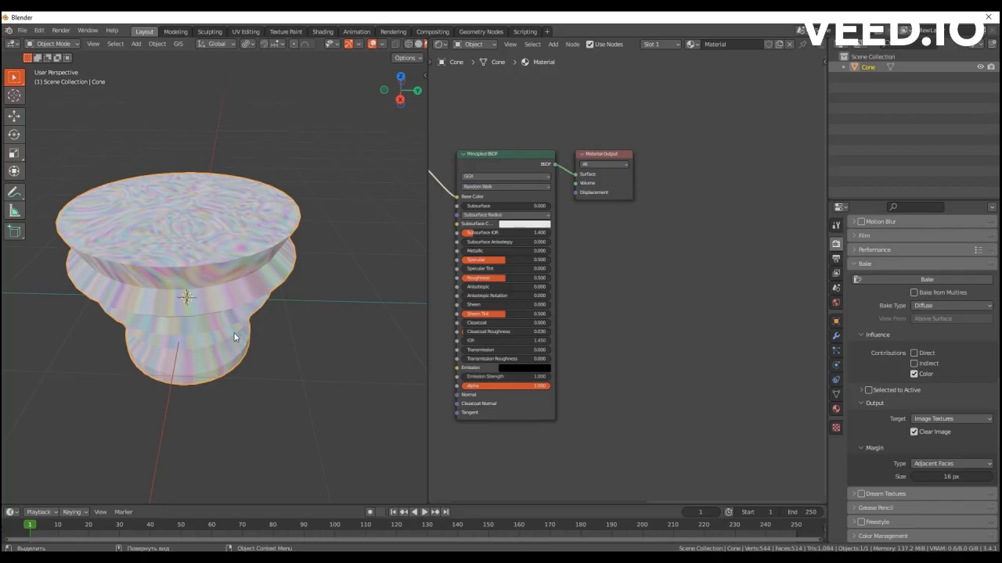
{"action": "middle_click_drag", "start_coordinate": [234, 336], "coordinate": [272, 326]}
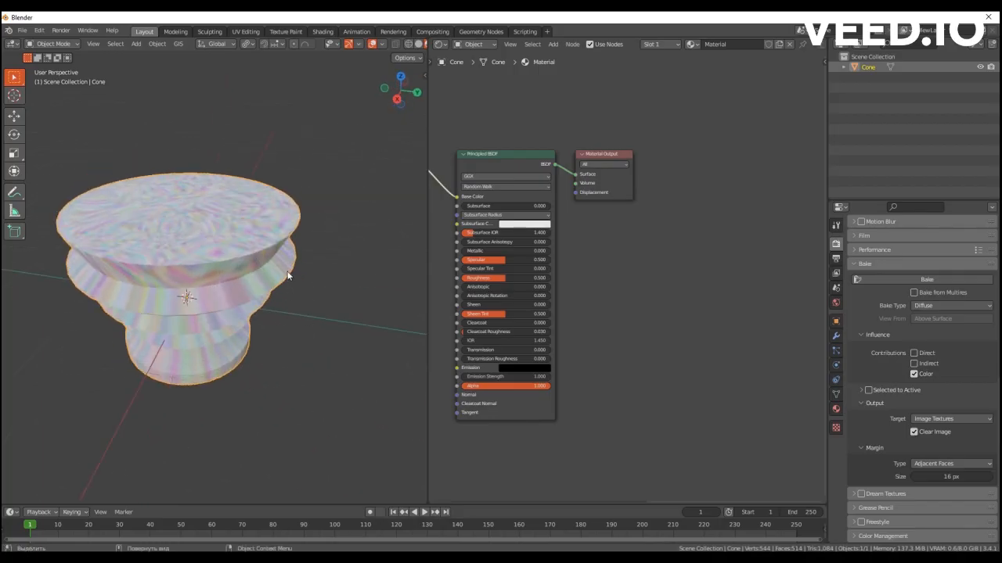
Switch to Blender and inspect the textured cone model from another angle.
{"action": "middle_click_drag", "start_coordinate": [290, 273], "coordinate": [219, 249]}
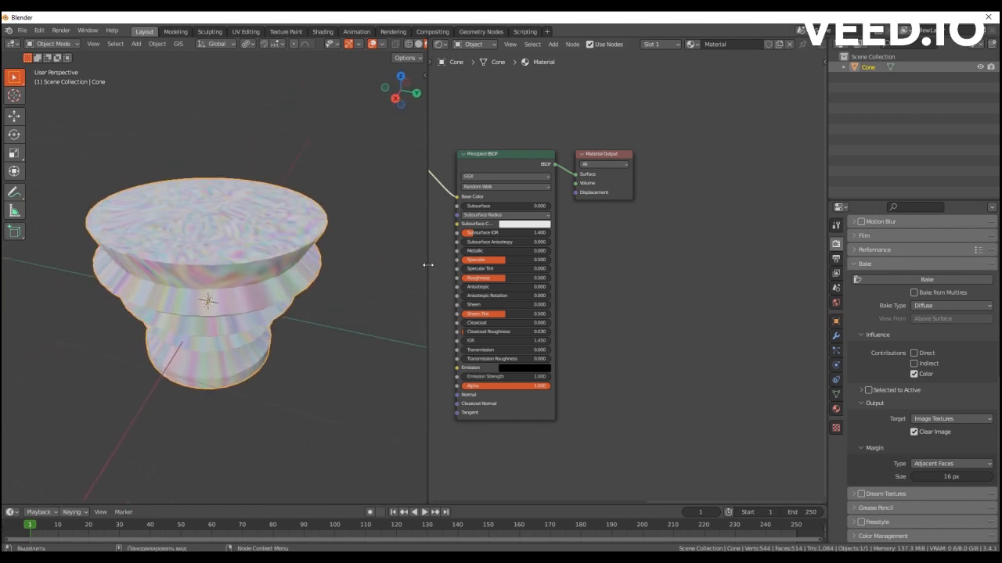
Review the available export formats and trace the cone material's node chain back to the Texture Coordinate node.
{"action": "key", "text": "q"}
{"action": "mouse_move", "coordinate": [215, 260]}
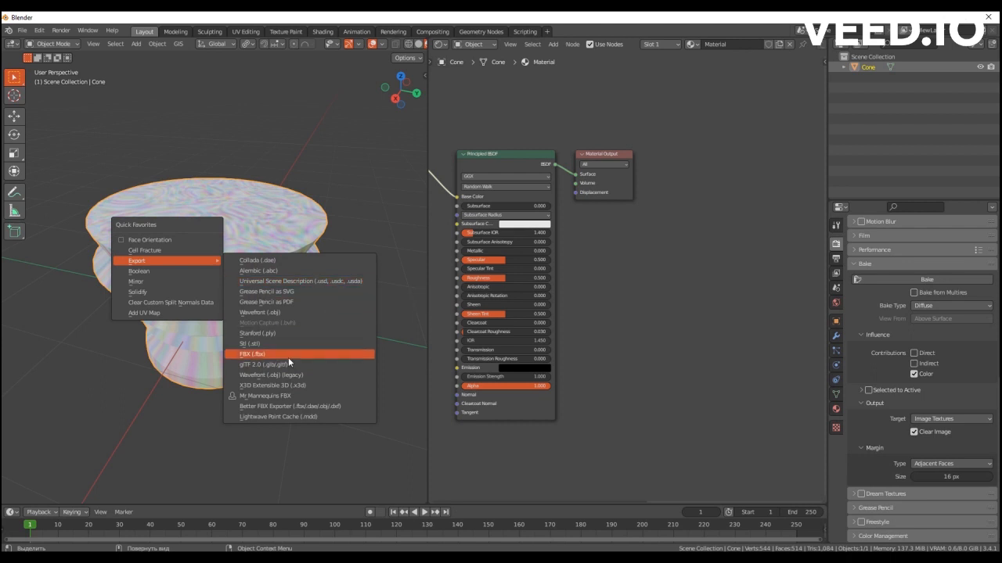
{"action": "middle_click_drag", "start_coordinate": [617, 233], "coordinate": [812, 255]}
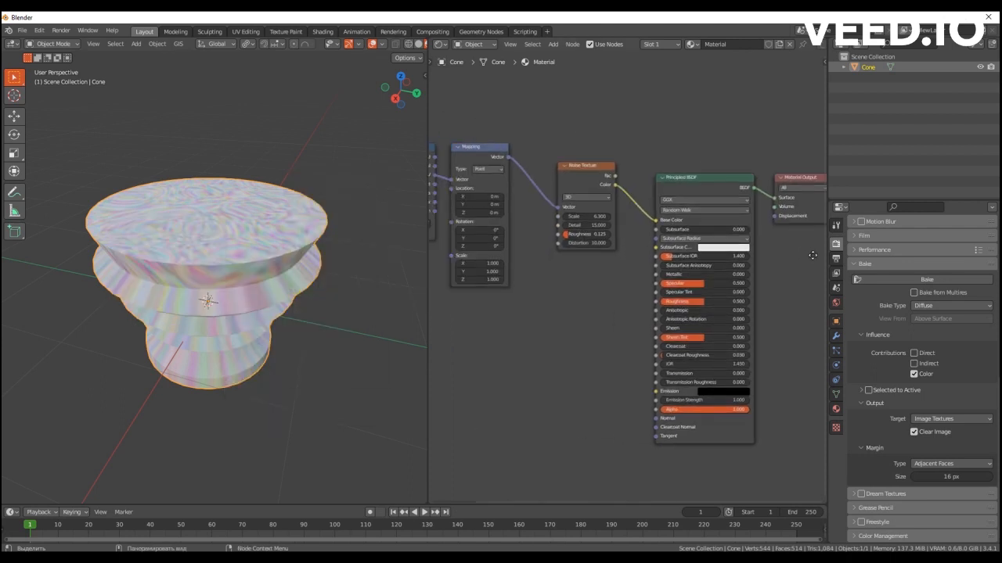
{"action": "middle_click_drag", "start_coordinate": [583, 321], "coordinate": [644, 311]}
{"action": "scroll", "coordinate": [644, 311], "scroll_direction": "down", "scroll_amount": 1}
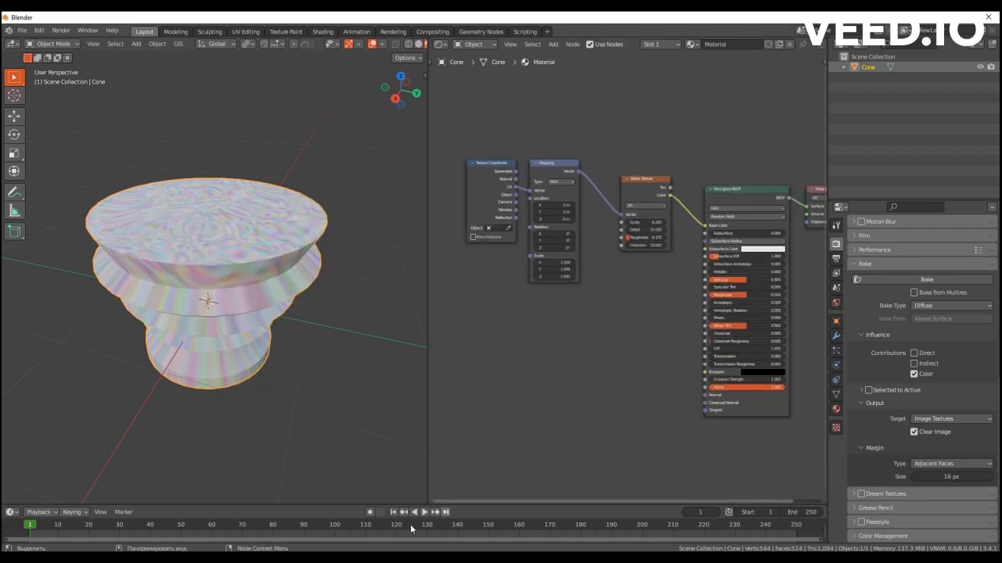
{"action": "middle_click_drag", "start_coordinate": [592, 333], "coordinate": [503, 334]}
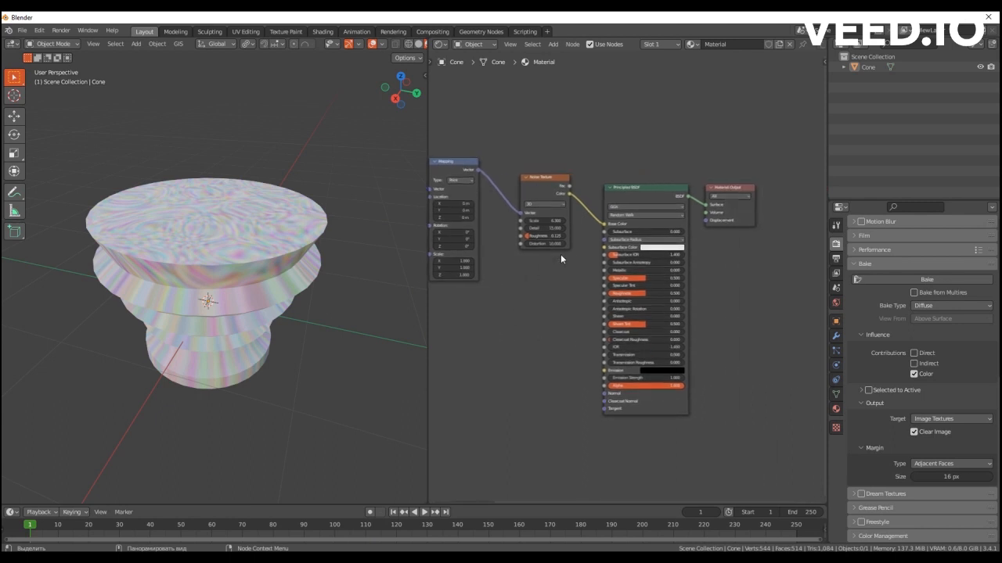
Examine how the Noise Texture node feeds the Base Color of the Principled BSDF, shifting the noise node slightly upward.
{"action": "scroll", "coordinate": [563, 295], "scroll_direction": "up", "scroll_amount": 1}
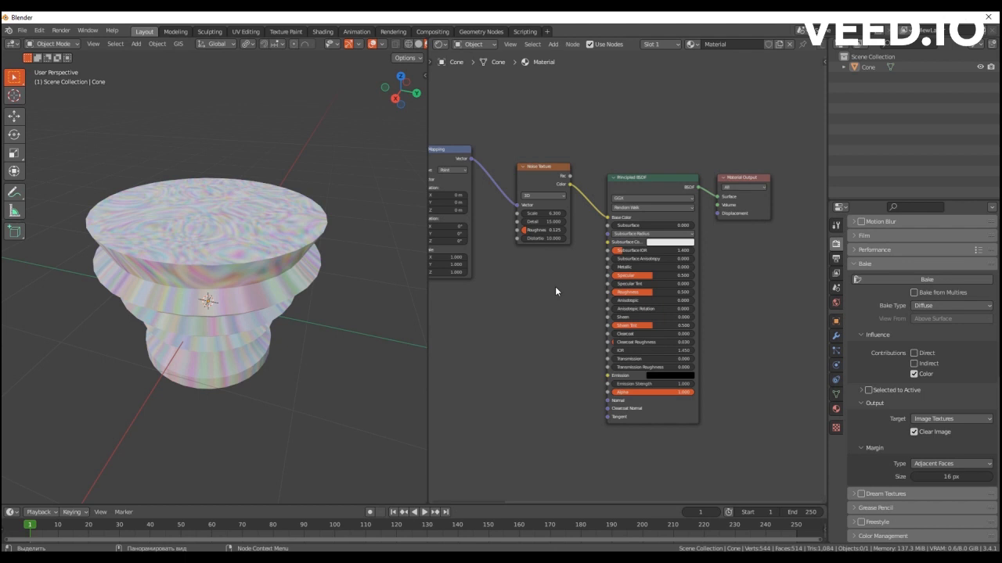
{"action": "middle_click_drag", "start_coordinate": [568, 311], "coordinate": [617, 290]}
{"action": "mouse_move", "coordinate": [590, 157]}
{"action": "left_mouse_down"}
{"action": "mouse_move", "coordinate": [576, 140]}
{"action": "mouse_move", "coordinate": [592, 147]}
{"action": "left_mouse_up"}
{"action": "middle_click_drag", "start_coordinate": [592, 240], "coordinate": [504, 270]}
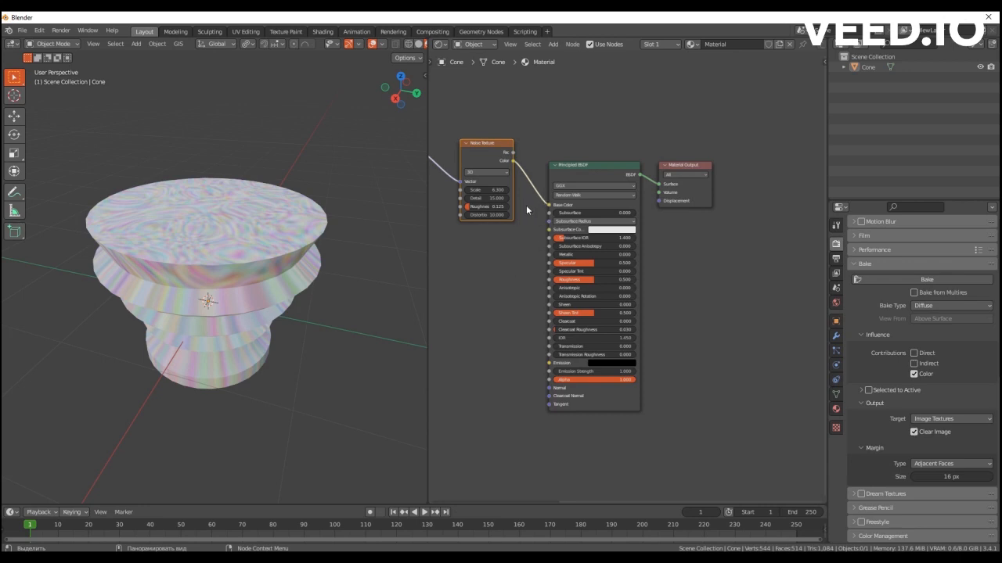
{"action": "scroll", "coordinate": [528, 208], "scroll_direction": "up", "scroll_amount": 2}
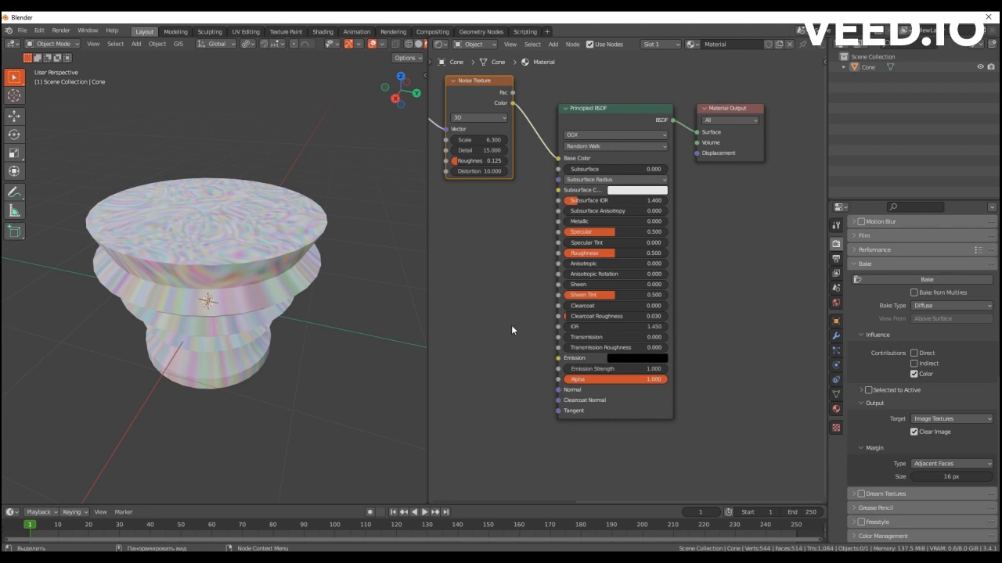
{"action": "middle_click_drag", "start_coordinate": [513, 238], "coordinate": [475, 268]}
Add an unconnected Image Texture node below the Material Output node in the cone's material.
{"action": "middle_click_drag", "start_coordinate": [703, 288], "coordinate": [611, 274]}
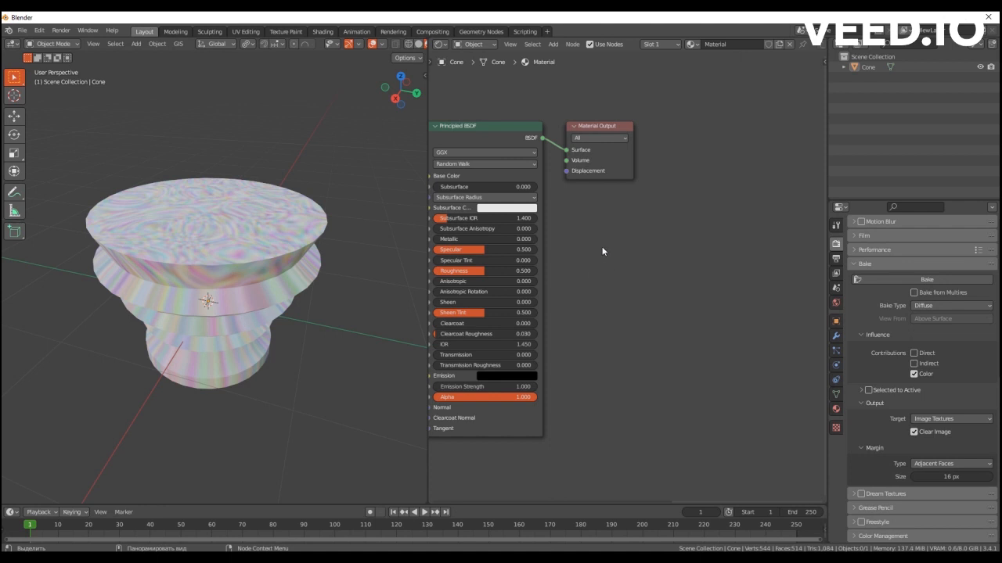
{"action": "key", "text": "shift+a"}
{"action": "left_click", "coordinate": [602, 249]}
{"action": "type", "text": "шь"}
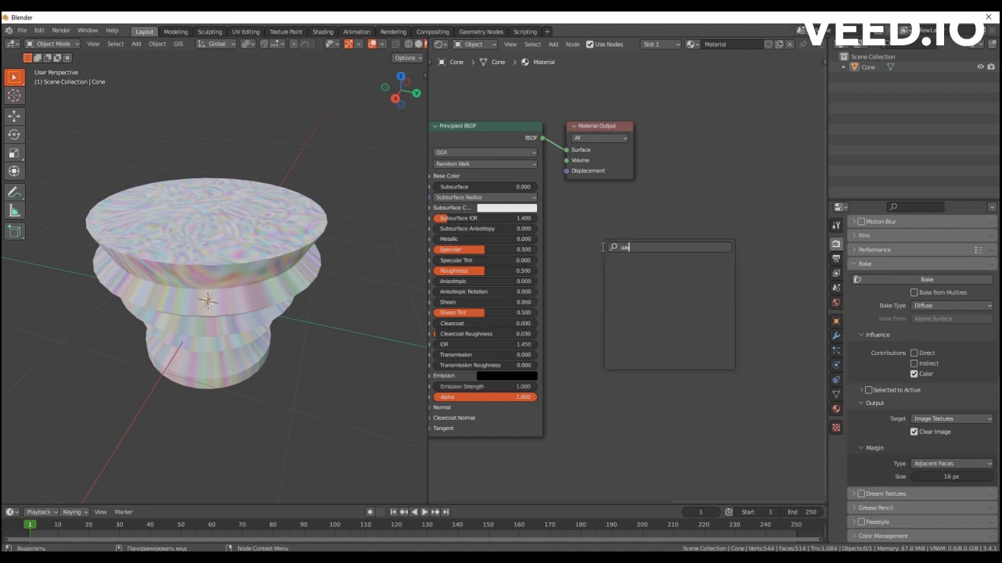
{"action": "key", "text": "BackSpace"}
{"action": "key", "text": "BackSpace"}
{"action": "type", "text": "ima"}
{"action": "left_click", "coordinate": [622, 268]}
{"action": "left_click", "coordinate": [591, 259]}
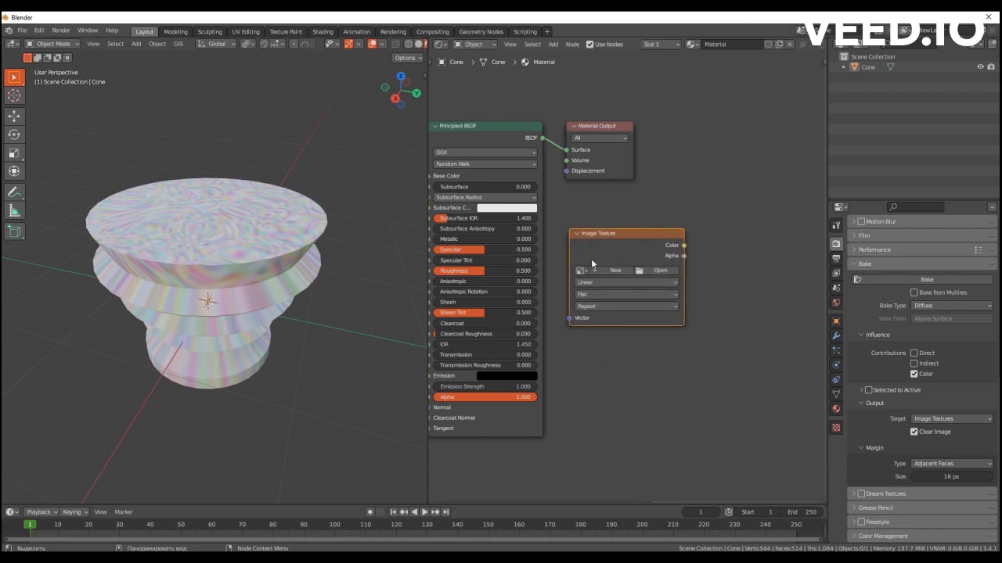
Create a blank 1024 × 1024 px image named Baked in the Image Texture node and shift the node slightly.
{"action": "left_click", "coordinate": [615, 270]}
{"action": "left_click", "coordinate": [613, 288]}
{"action": "type", "text": "Baked"}
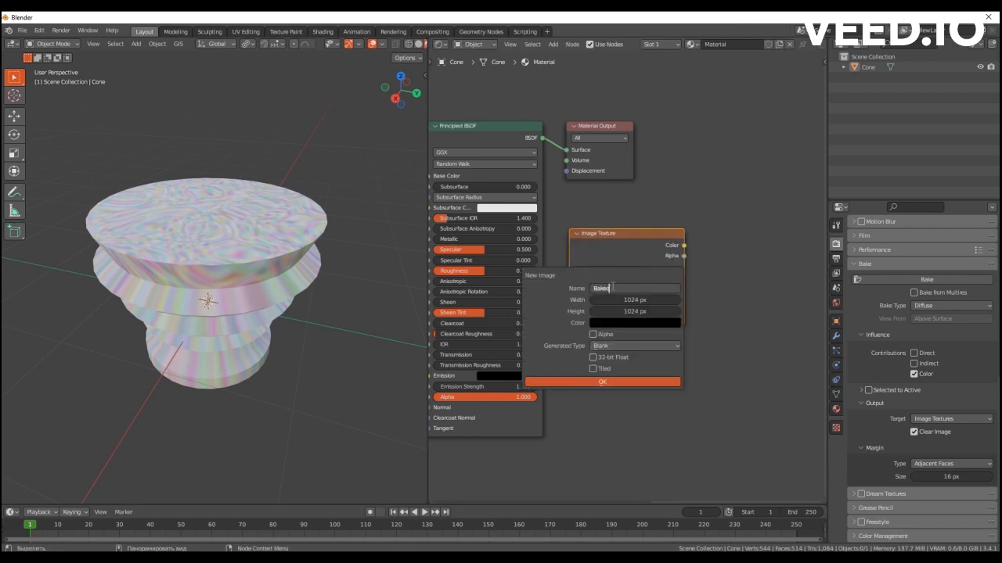
{"action": "key", "text": "Return"}
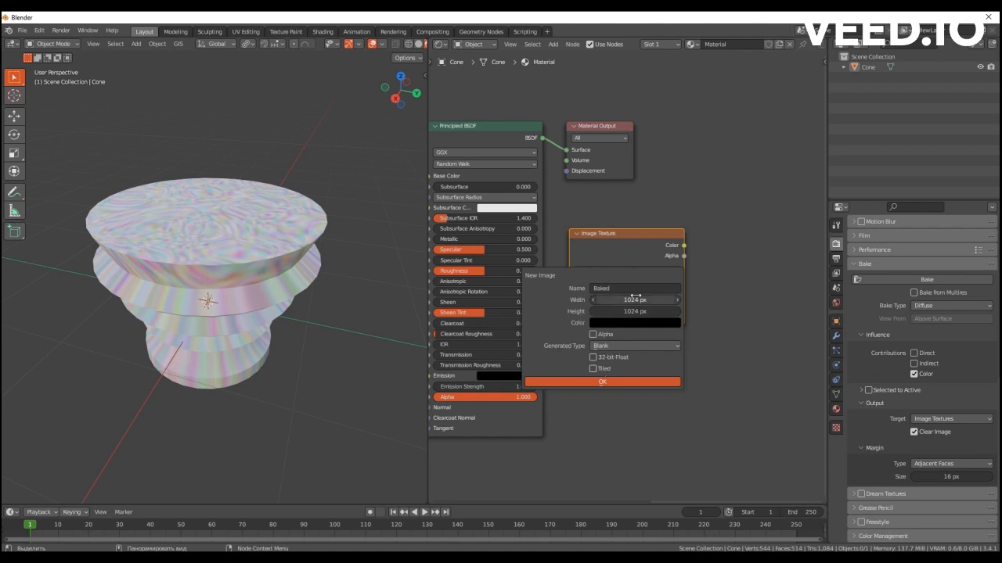
{"action": "left_click", "coordinate": [594, 382]}
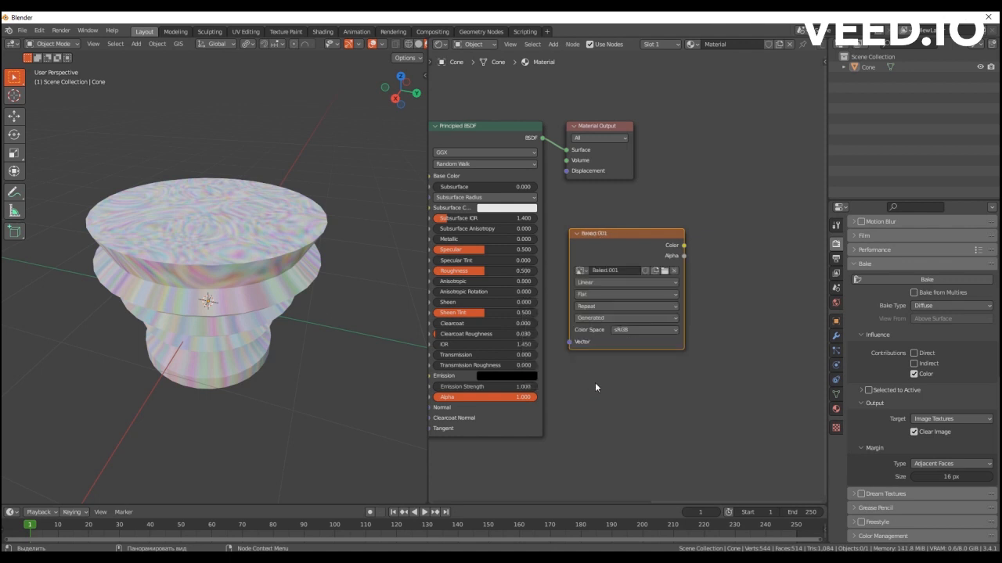
{"action": "middle_click_drag", "start_coordinate": [595, 381], "coordinate": [714, 419]}
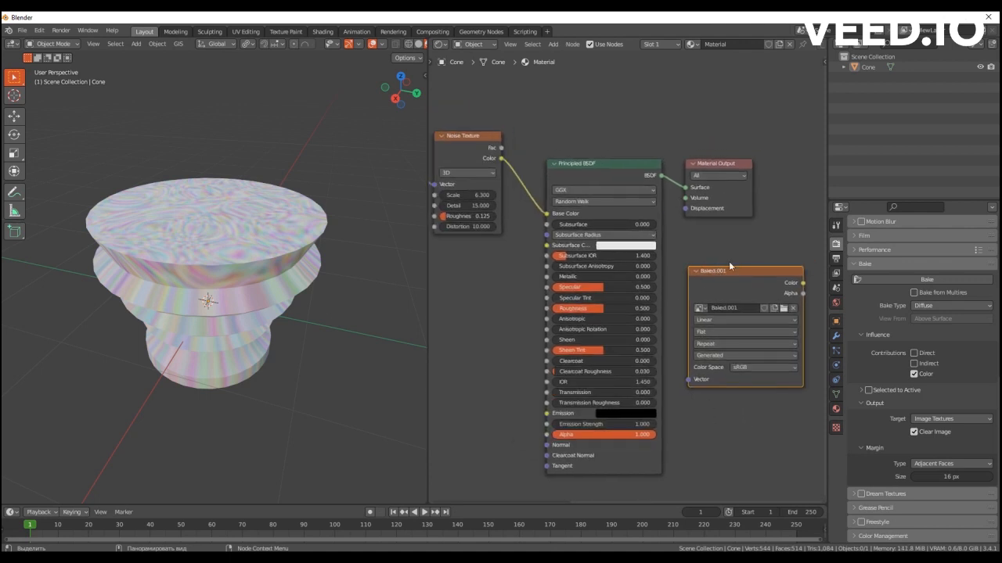
{"action": "mouse_move", "coordinate": [720, 277]}
{"action": "left_mouse_down"}
{"action": "mouse_move", "coordinate": [711, 267]}
{"action": "mouse_move", "coordinate": [720, 263]}
{"action": "left_mouse_up"}
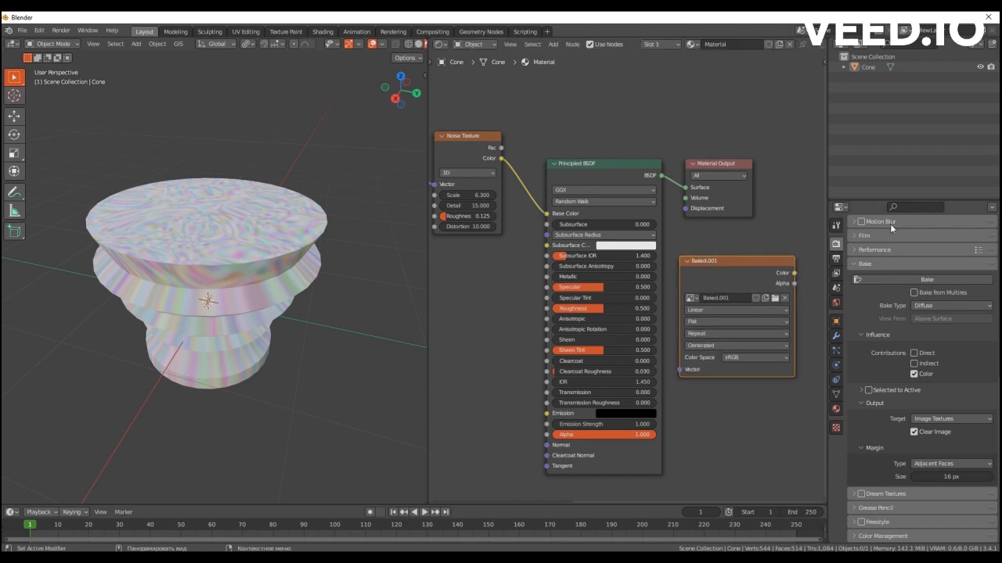
Set the scene's render engine to Cycles.
{"action": "scroll", "coordinate": [868, 258], "scroll_direction": "up", "scroll_amount": 10}
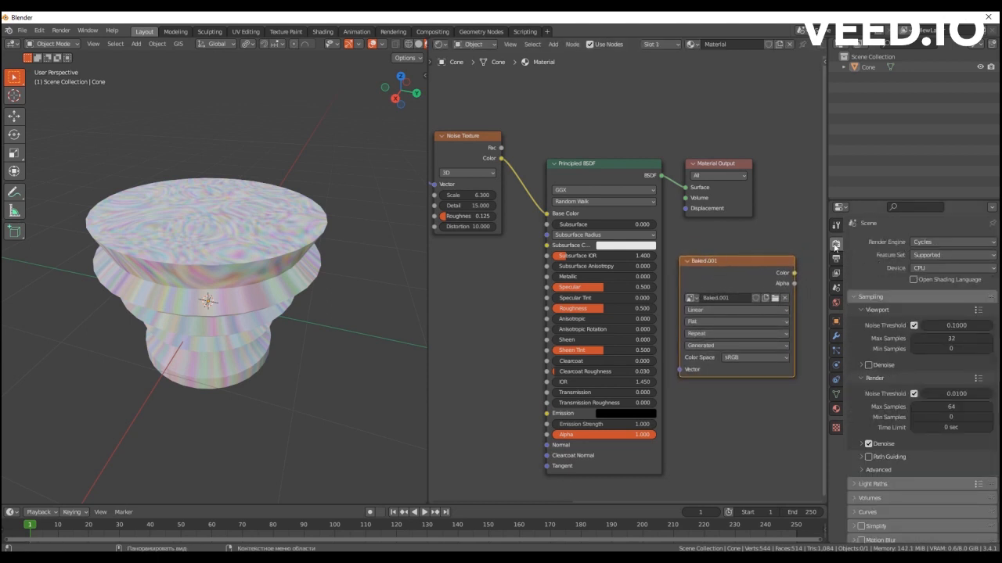
{"action": "left_click", "coordinate": [931, 242]}
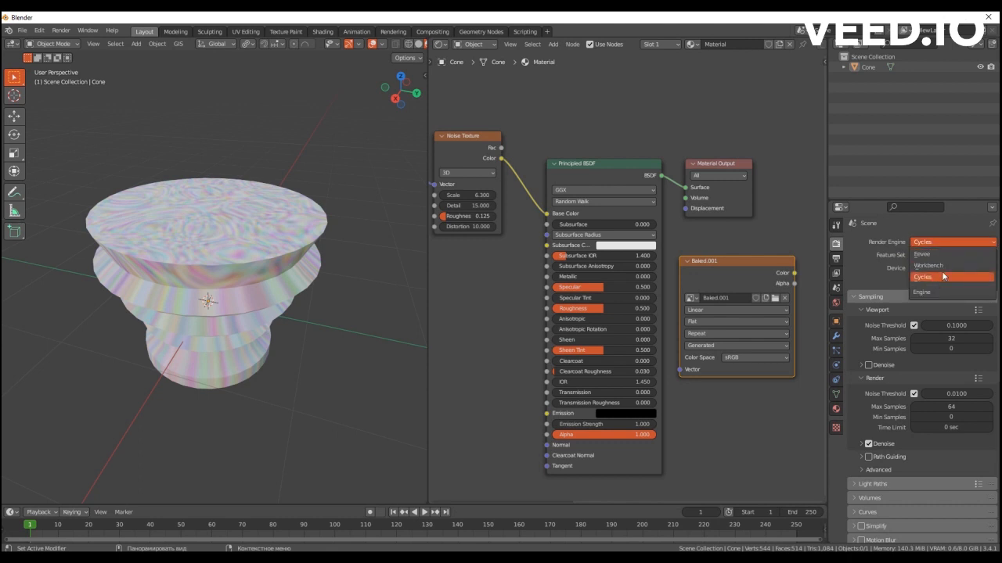
{"action": "left_click", "coordinate": [933, 278]}
Deselect the image texture node and set the bake type to Diffuse with only the Color contribution enabled.
{"action": "scroll", "coordinate": [934, 279], "scroll_direction": "down", "scroll_amount": 2}
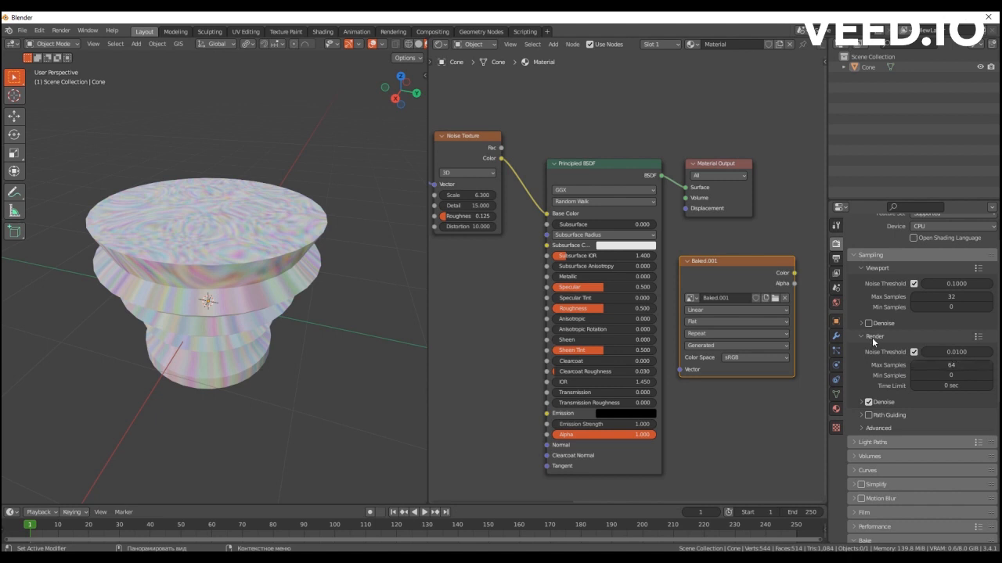
{"action": "scroll", "coordinate": [898, 361], "scroll_direction": "down", "scroll_amount": 2}
{"action": "scroll", "coordinate": [897, 351], "scroll_direction": "down", "scroll_amount": 3}
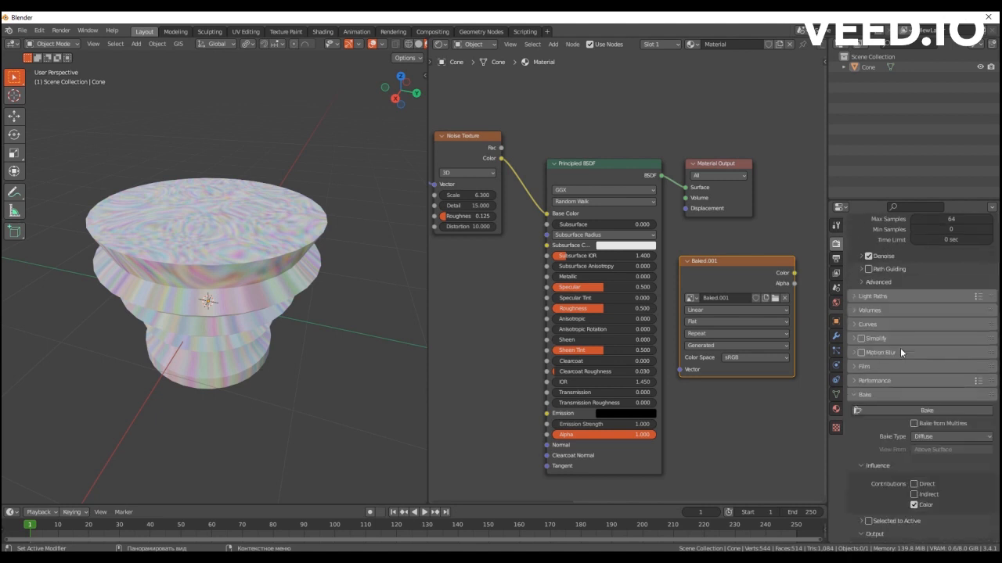
{"action": "left_click", "coordinate": [809, 320]}
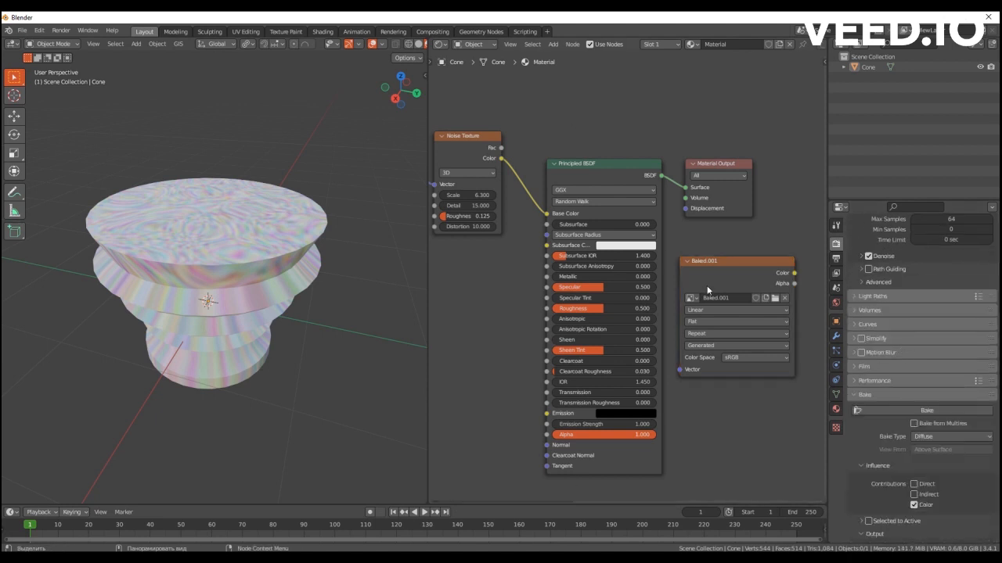
{"action": "middle_click_drag", "start_coordinate": [741, 388], "coordinate": [651, 369]}
{"action": "scroll", "coordinate": [911, 291], "scroll_direction": "down", "scroll_amount": 5}
{"action": "scroll", "coordinate": [910, 306], "scroll_direction": "up", "scroll_amount": 5}
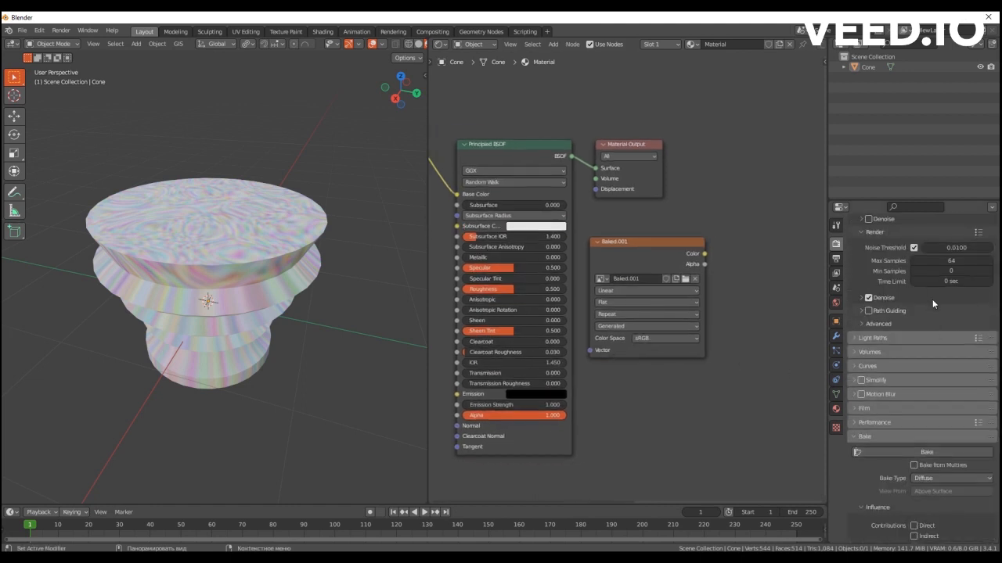
{"action": "scroll", "coordinate": [910, 310], "scroll_direction": "down", "scroll_amount": 2}
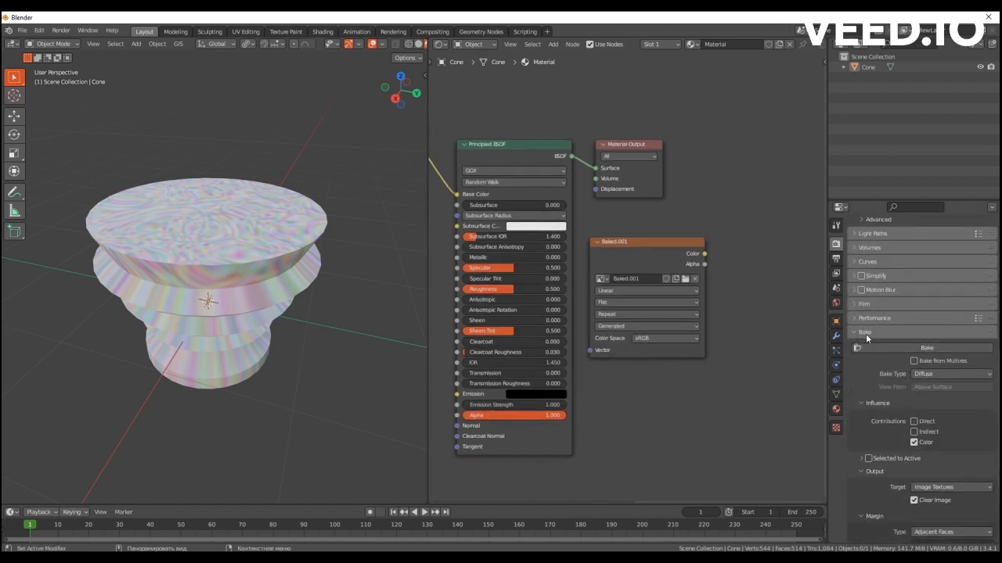
{"action": "scroll", "coordinate": [875, 360], "scroll_direction": "down", "scroll_amount": 1}
{"action": "left_click", "coordinate": [948, 332]}
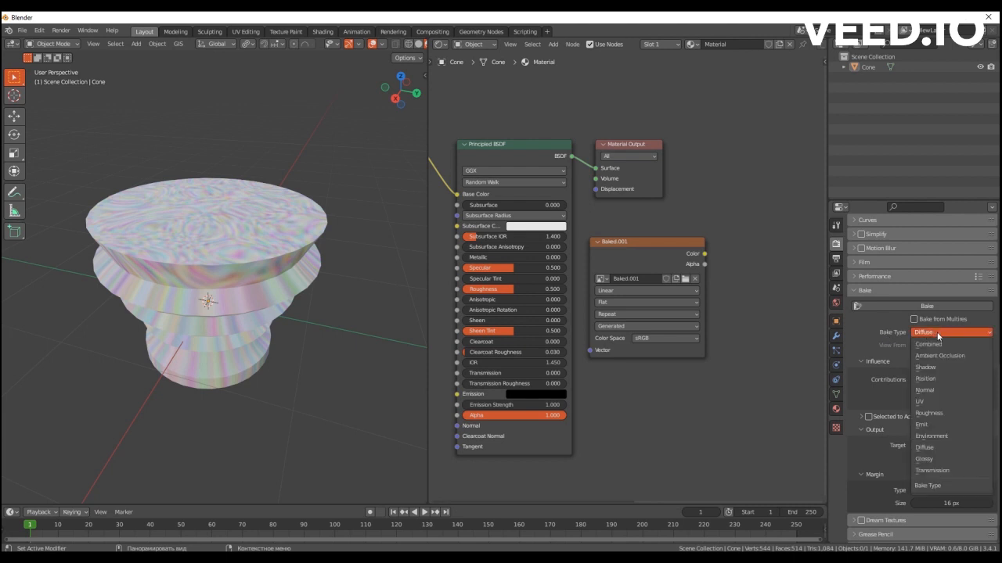
{"action": "left_click", "coordinate": [937, 448]}
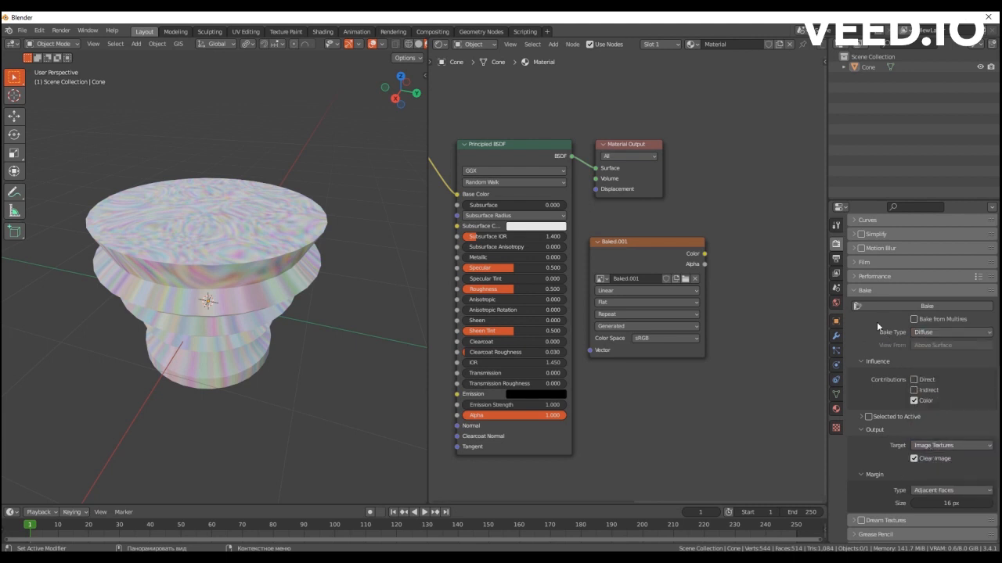
{"action": "scroll", "coordinate": [894, 335], "scroll_direction": "down", "scroll_amount": 1}
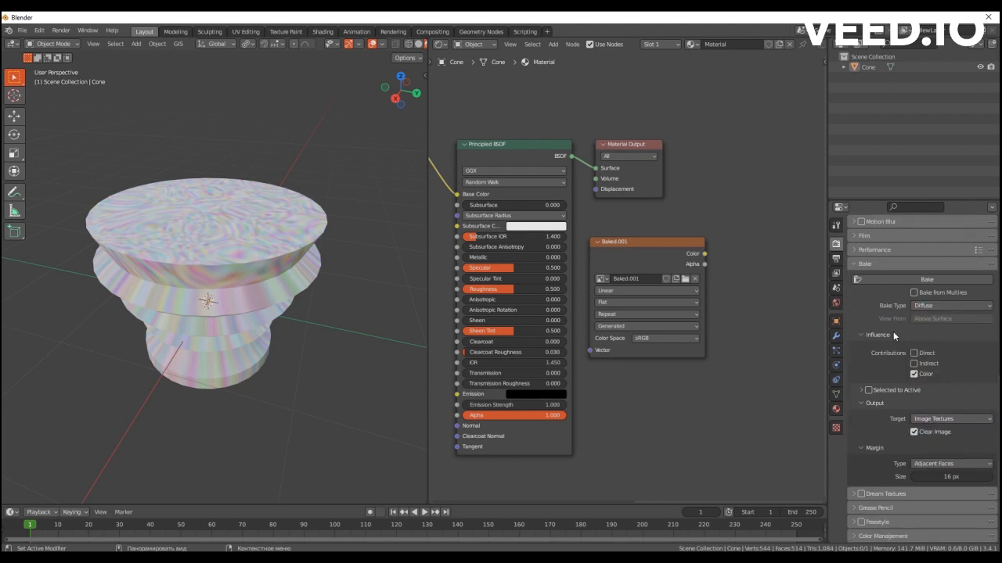
{"action": "left_click", "coordinate": [930, 310]}
Move the Noise Texture node down level with the top of the Principled BSDF and look through the bake types.
{"action": "middle_click_drag", "start_coordinate": [713, 320], "coordinate": [895, 336]}
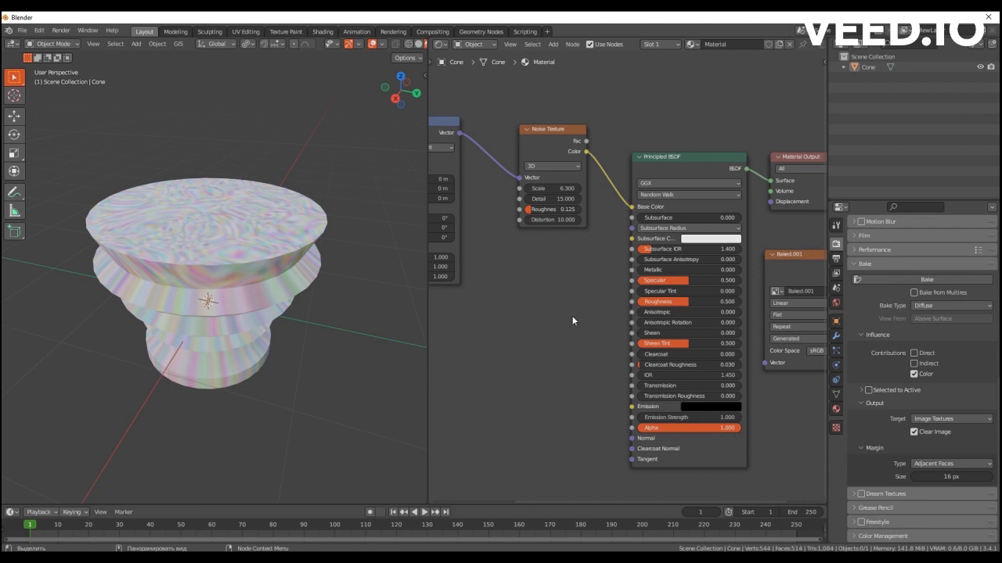
{"action": "middle_click_drag", "start_coordinate": [572, 321], "coordinate": [523, 331]}
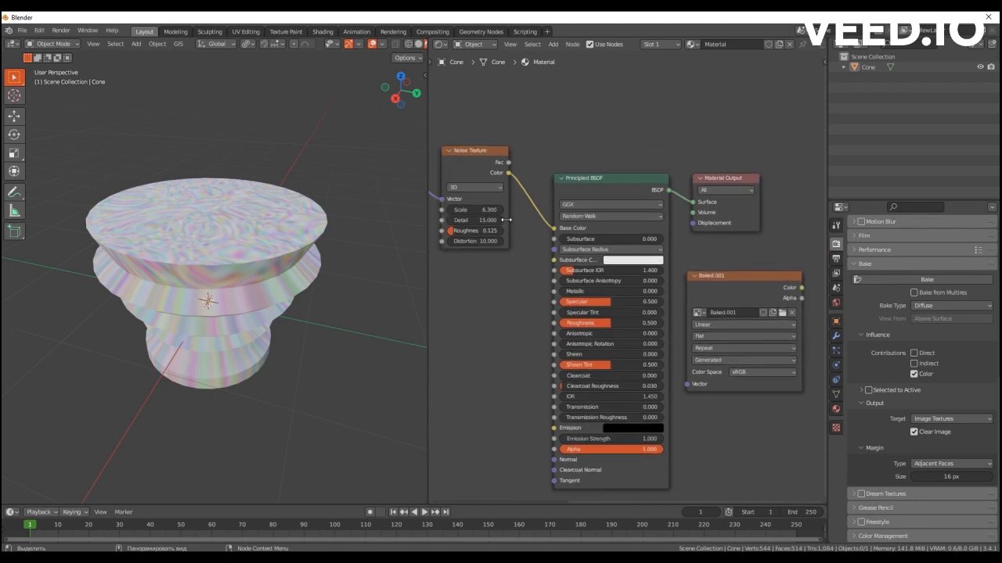
{"action": "left_click_drag", "start_coordinate": [473, 152], "coordinate": [472, 193]}
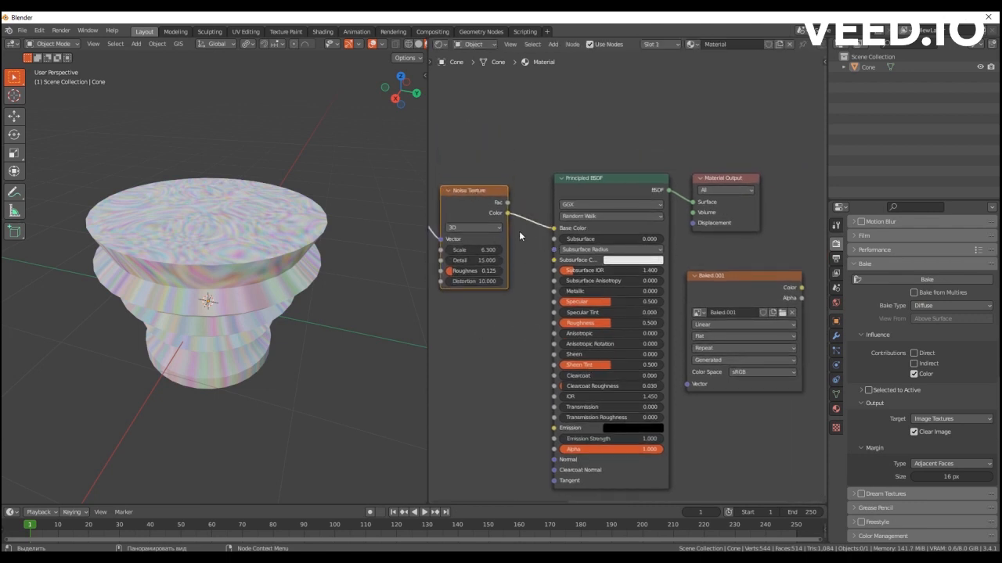
{"action": "middle_click_drag", "start_coordinate": [525, 317], "coordinate": [547, 307]}
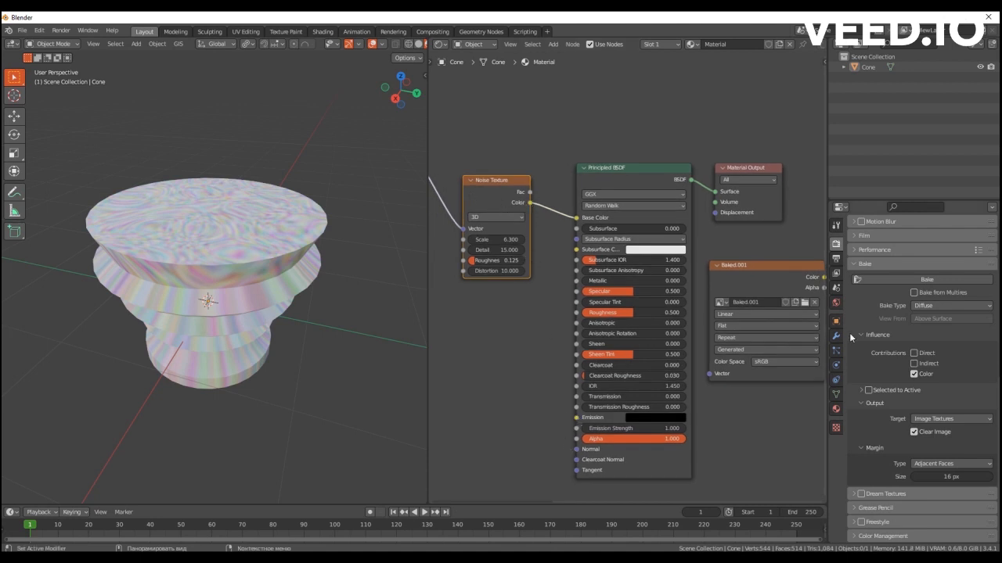
{"action": "left_click", "coordinate": [930, 306]}
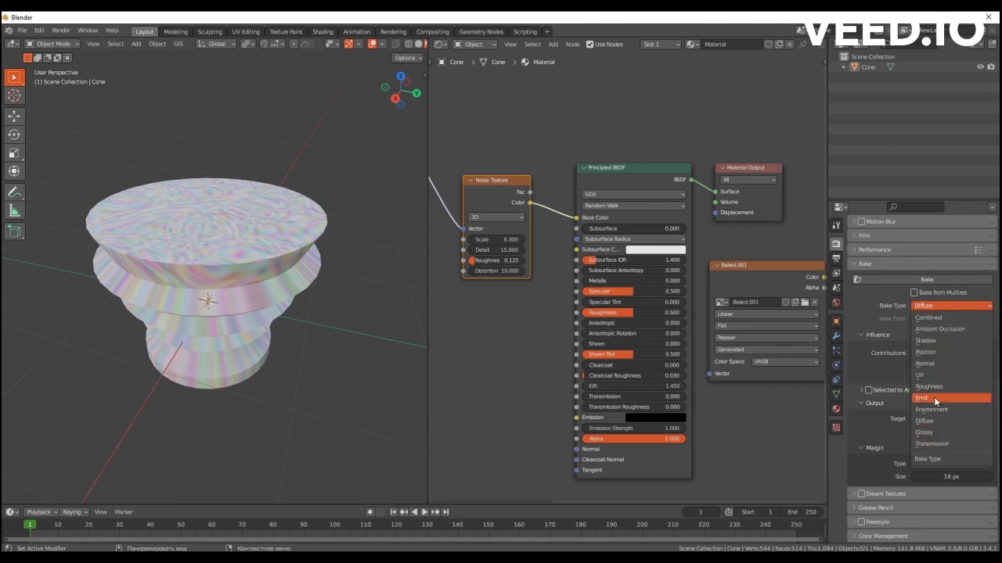
Select the Baked.001 image texture node as the bake target and shift it slightly closer to the Material Output.
{"action": "middle_click_drag", "start_coordinate": [765, 431], "coordinate": [624, 400]}
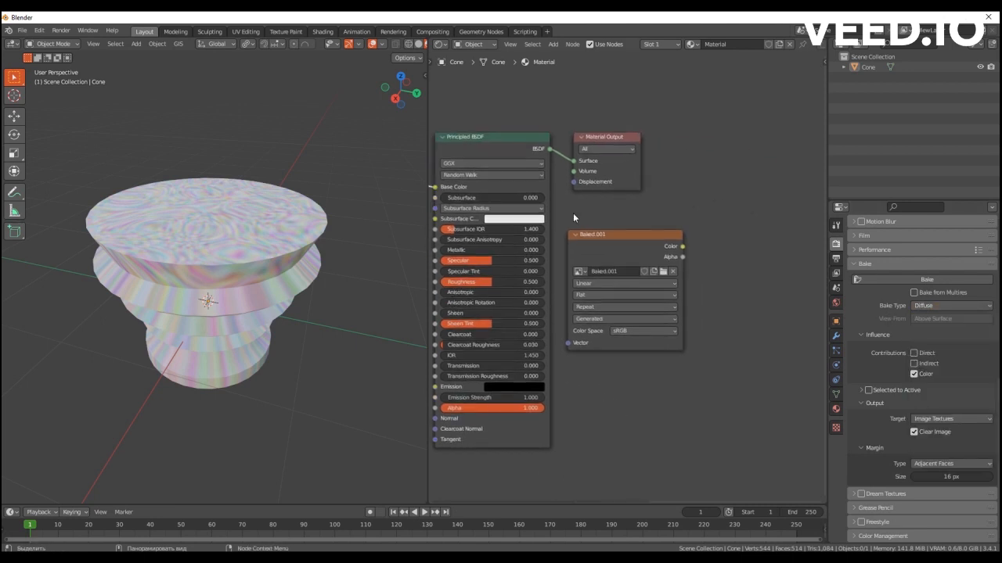
{"action": "middle_click_drag", "start_coordinate": [623, 238], "coordinate": [646, 260]}
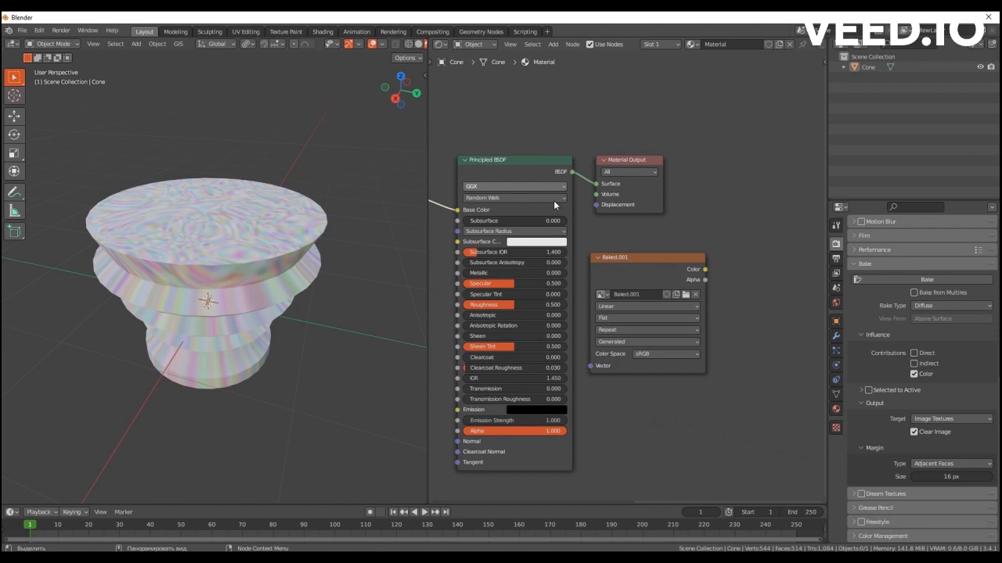
{"action": "left_click", "coordinate": [639, 259]}
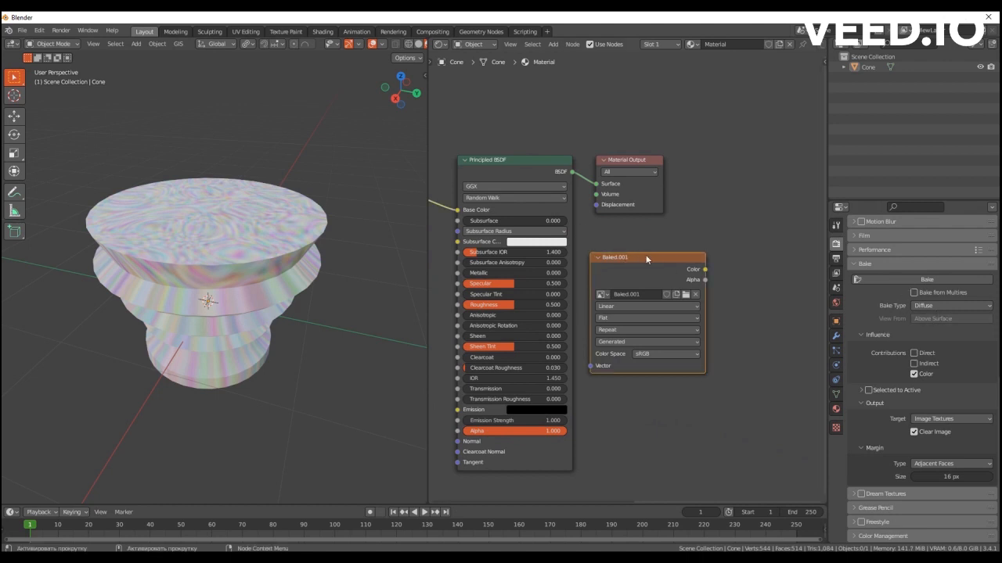
{"action": "left_click_drag", "start_coordinate": [635, 256], "coordinate": [621, 251]}
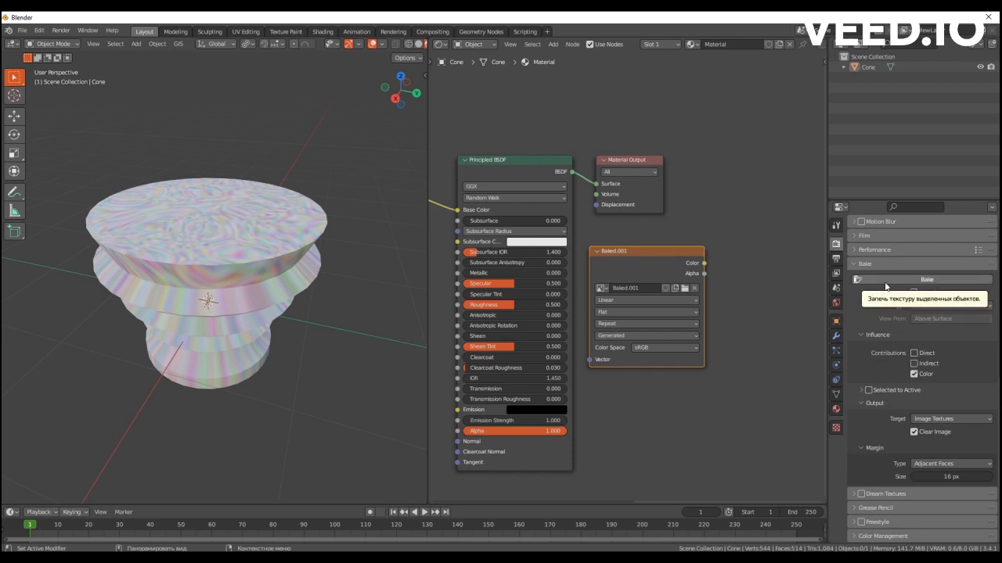
Select the cone and bake its diffuse color into the Baked.001 image texture.
{"action": "left_click", "coordinate": [919, 283]}
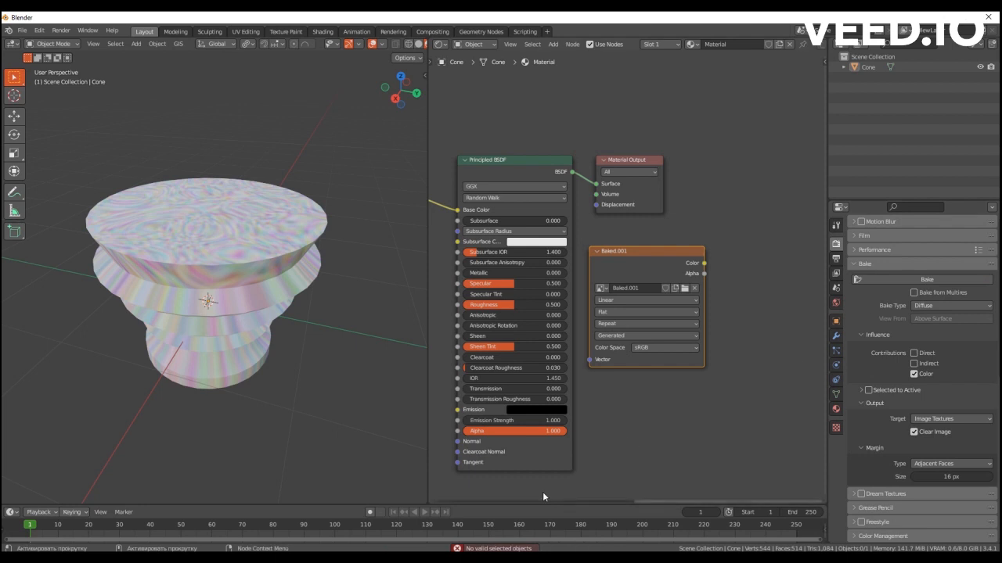
{"action": "left_click", "coordinate": [312, 311]}
{"action": "left_click", "coordinate": [881, 282]}
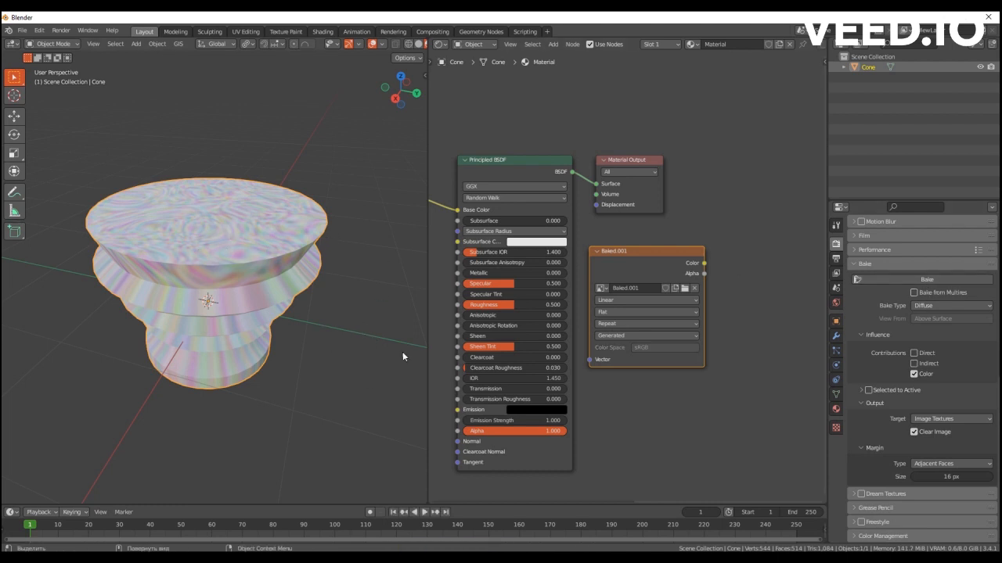
Disconnect the Noise Texture from the Principled BSDF's Base Color and link the Baked.001 Color output there instead.
{"action": "middle_click_drag", "start_coordinate": [456, 213], "coordinate": [523, 233]}
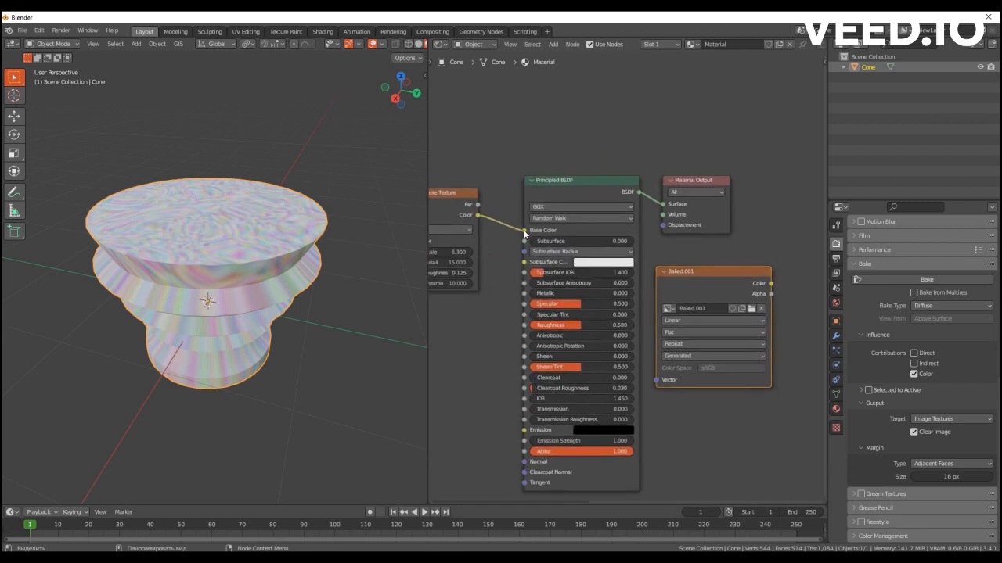
{"action": "left_click_drag", "start_coordinate": [525, 231], "coordinate": [474, 125]}
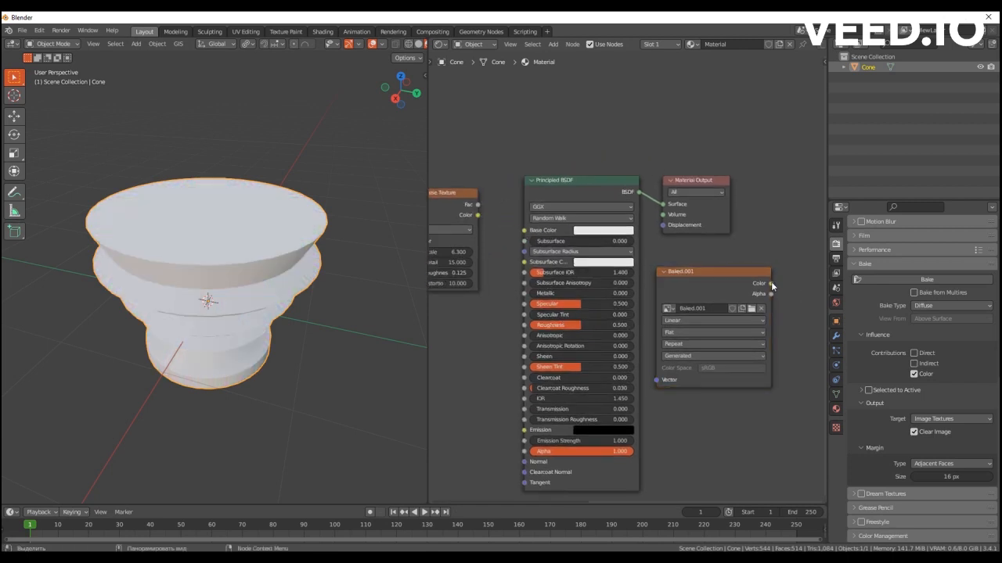
{"action": "left_click_drag", "start_coordinate": [771, 283], "coordinate": [524, 230]}
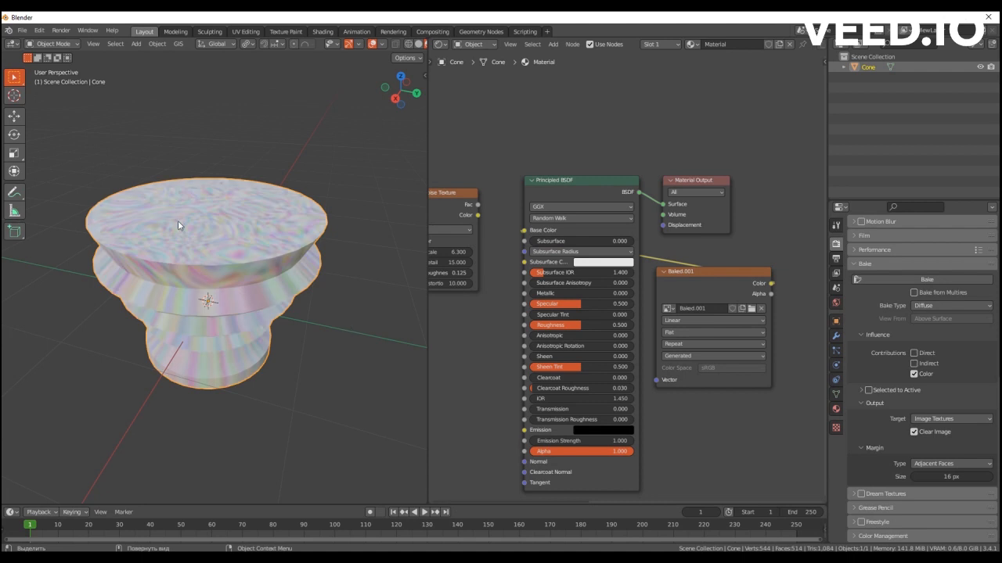
Inspect the baked texture on the cone from different distances and angles and check the material's node connections.
{"action": "scroll", "coordinate": [185, 265], "scroll_direction": "down", "scroll_amount": 5}
{"action": "scroll", "coordinate": [185, 265], "scroll_direction": "up", "scroll_amount": 3}
{"action": "middle_click_drag", "start_coordinate": [185, 266], "coordinate": [189, 292]}
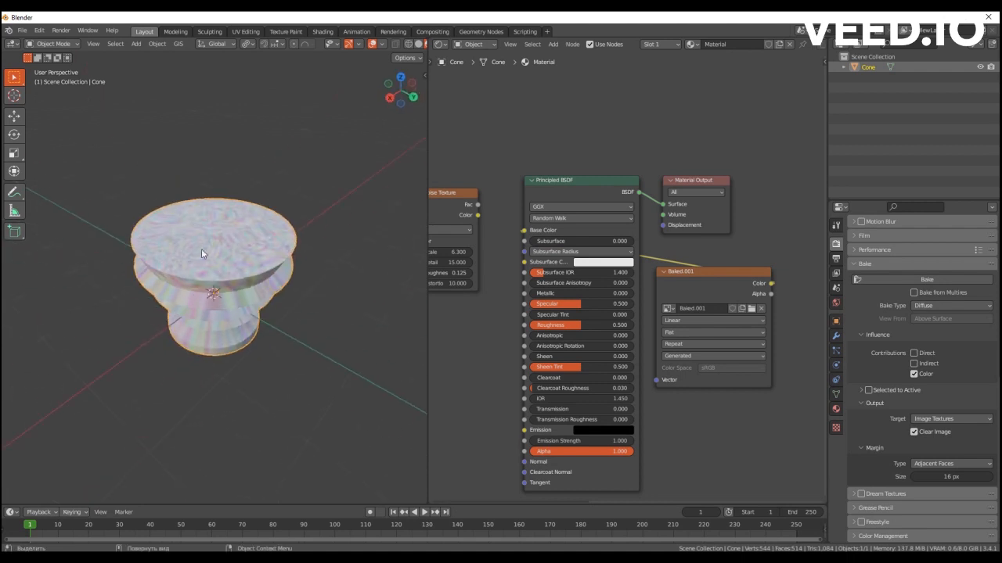
{"action": "middle_click_drag", "start_coordinate": [630, 292], "coordinate": [611, 283]}
{"action": "scroll", "coordinate": [611, 287], "scroll_direction": "up", "scroll_amount": 1}
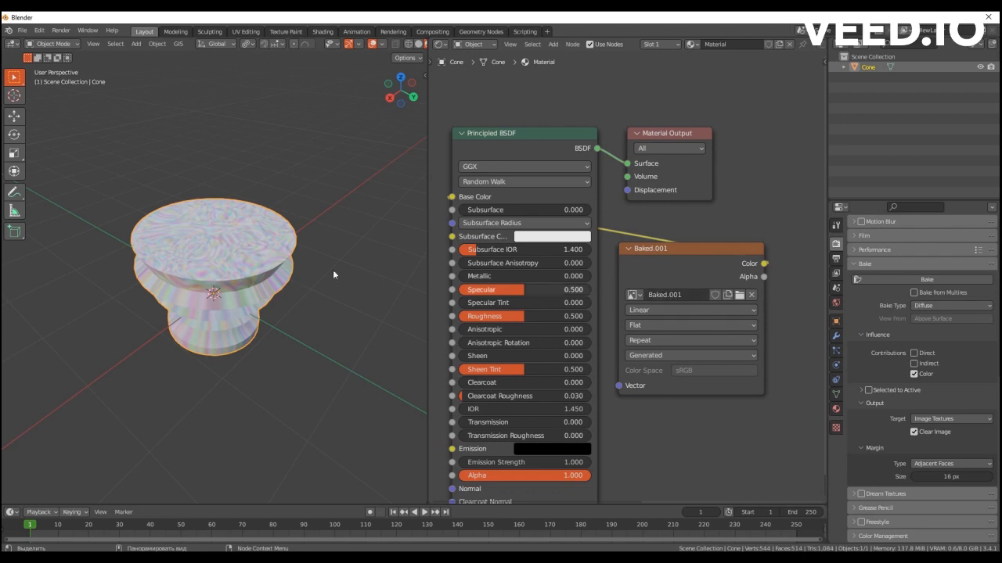
{"action": "scroll", "coordinate": [241, 300], "scroll_direction": "up", "scroll_amount": 2}
{"action": "middle_click_drag", "start_coordinate": [239, 305], "coordinate": [244, 300]}
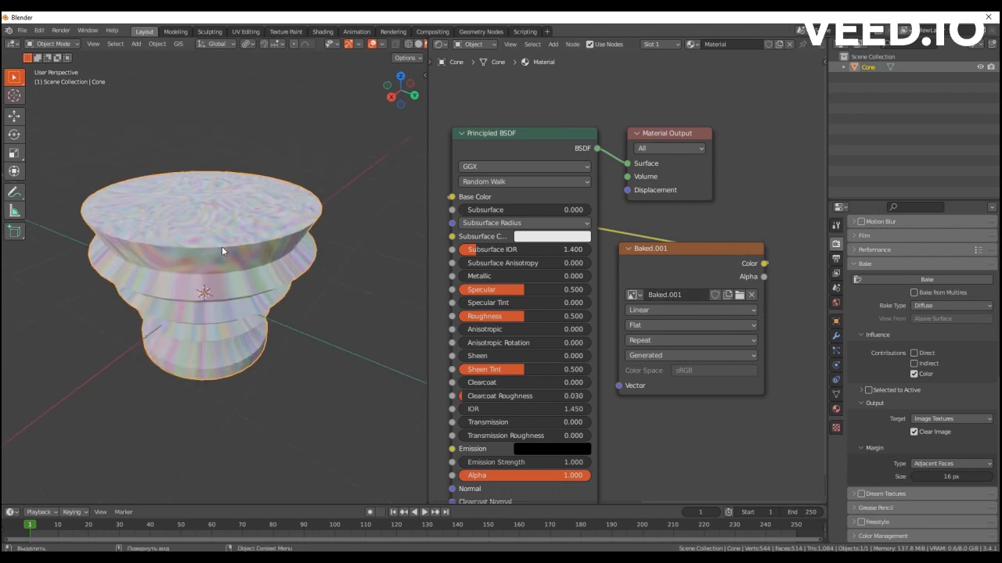
Start a glTF 2.0 export of the cone and expand the Include, Transform, Data and Animation settings.
{"action": "key", "text": "q"}
{"action": "mouse_move", "coordinate": [212, 252]}
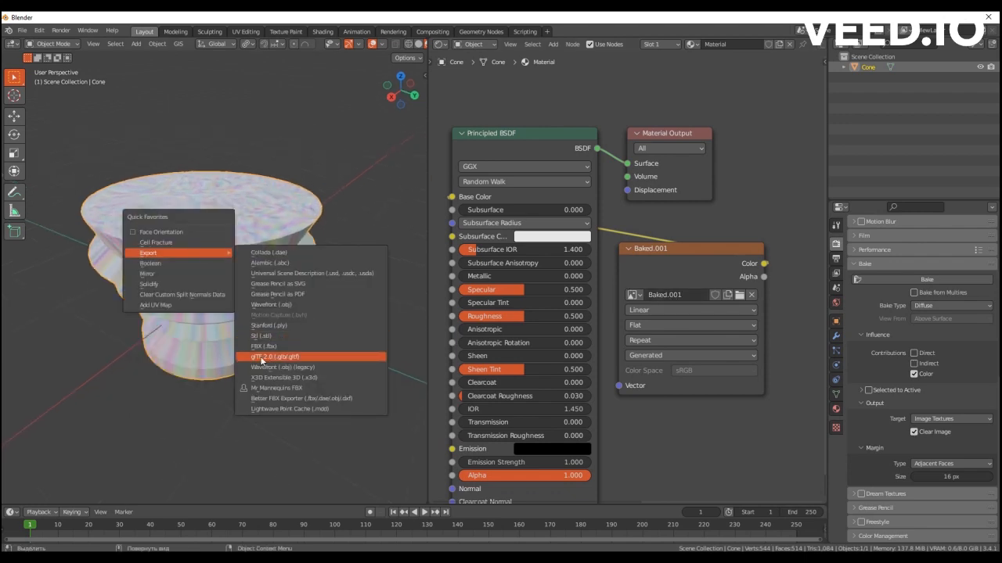
{"action": "left_click", "coordinate": [262, 358]}
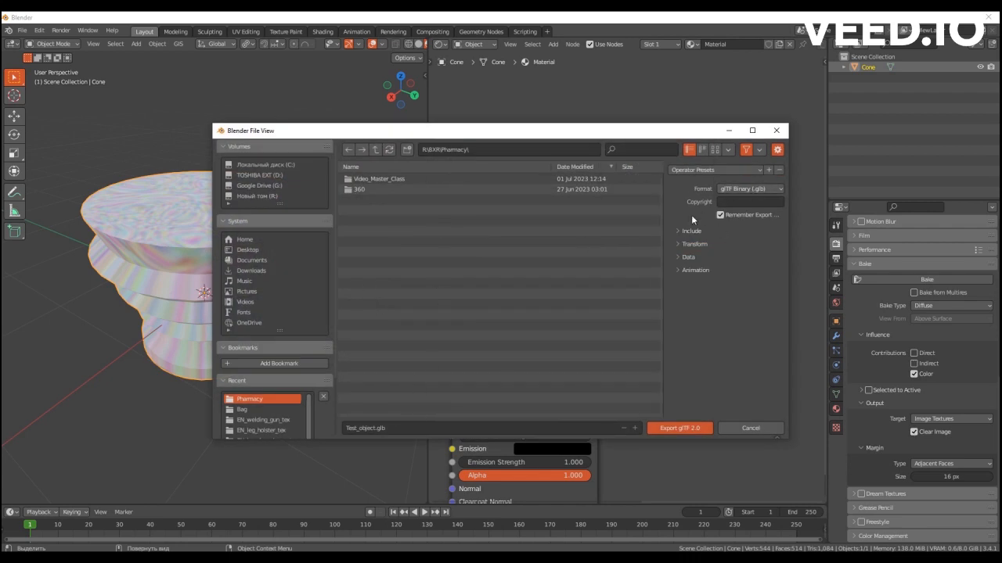
{"action": "left_click_drag", "start_coordinate": [677, 272], "coordinate": [676, 234]}
{"action": "scroll", "coordinate": [720, 199], "scroll_direction": "down", "scroll_amount": 9}
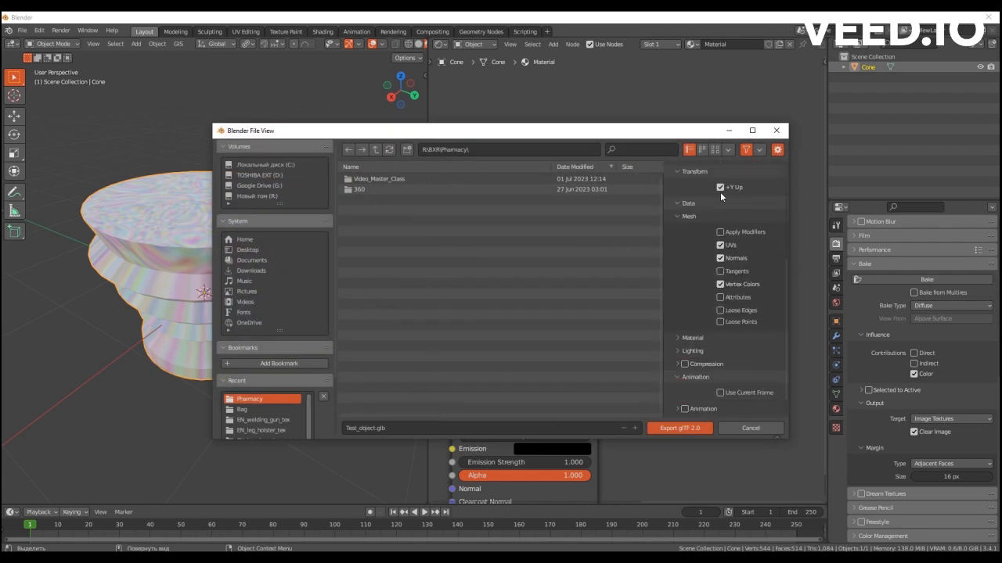
{"action": "scroll", "coordinate": [723, 290], "scroll_direction": "up", "scroll_amount": 9}
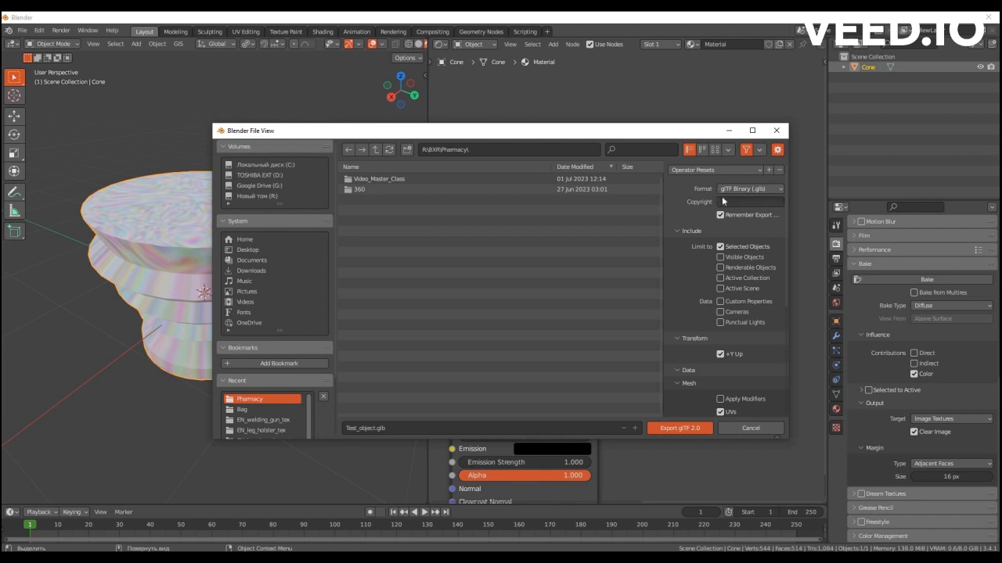
Apply the Standart no anim export preset, choose the glTF Binary (.glb) format and widen the export settings area.
{"action": "left_click", "coordinate": [749, 169]}
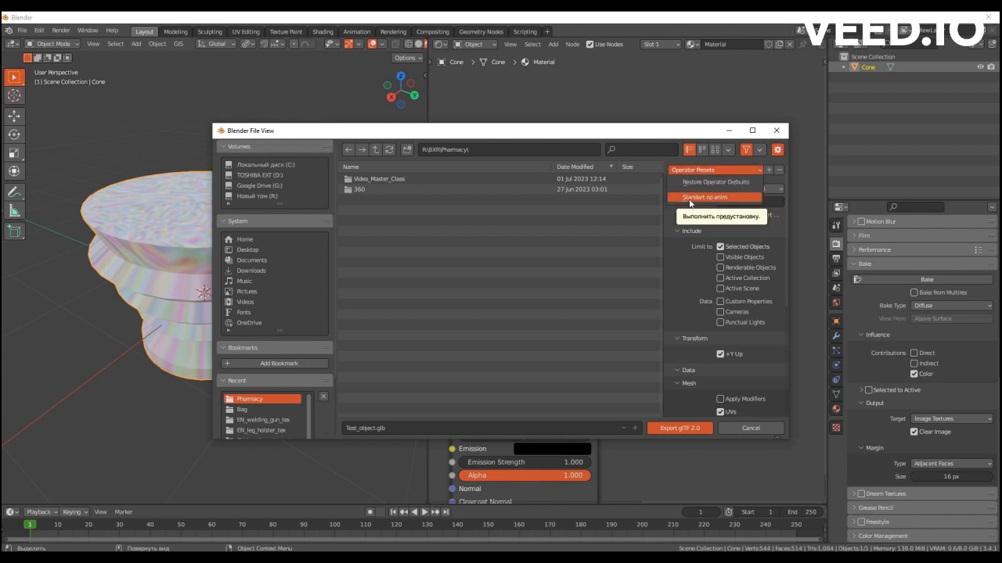
{"action": "left_click", "coordinate": [708, 198]}
{"action": "left_click", "coordinate": [701, 171]}
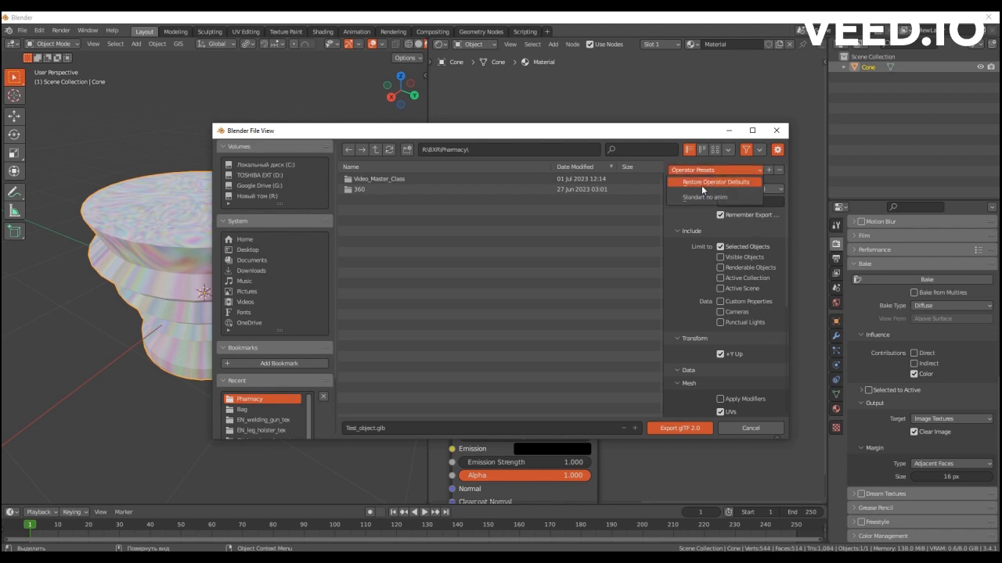
{"action": "left_click", "coordinate": [697, 197]}
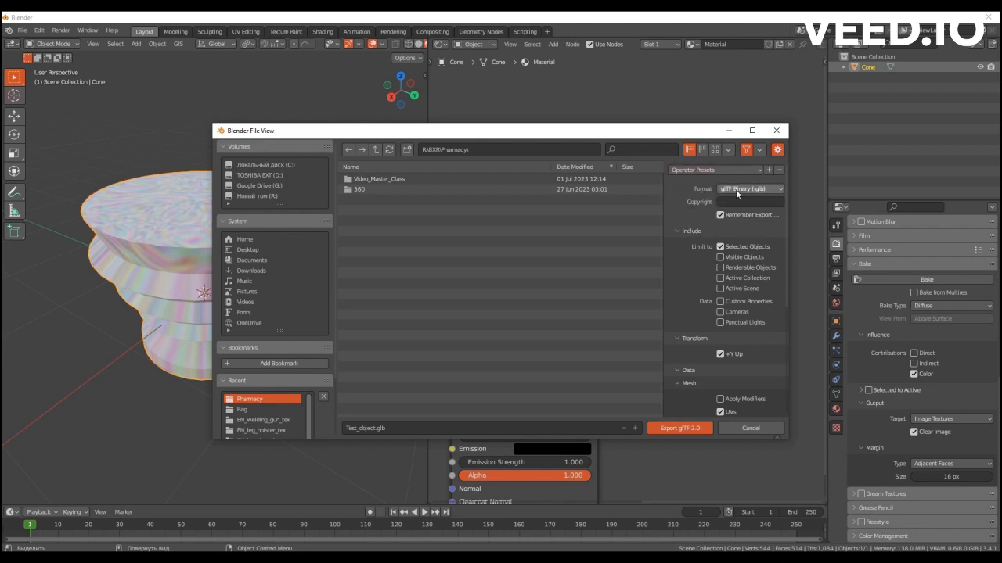
{"action": "left_click", "coordinate": [761, 189]}
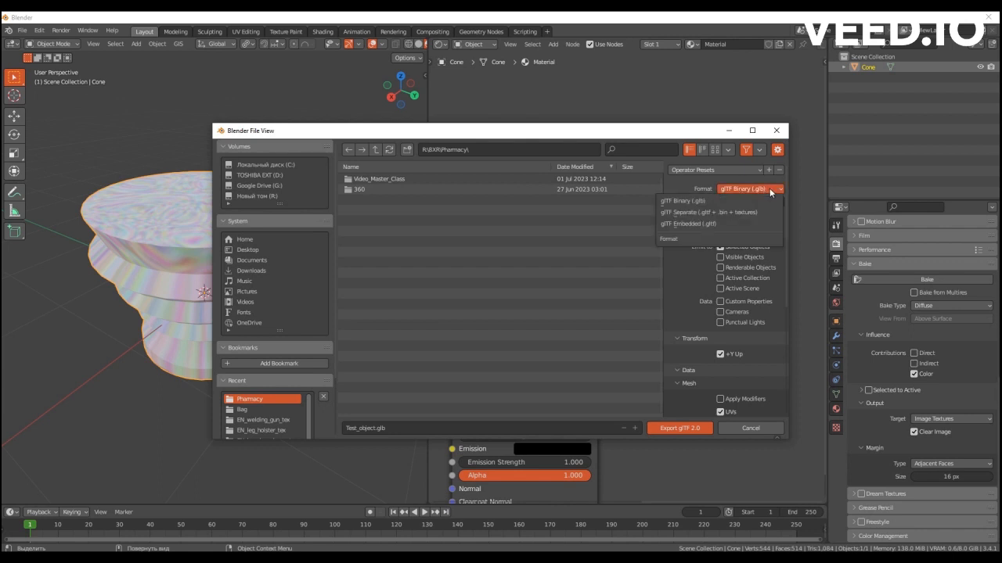
{"action": "left_click", "coordinate": [700, 197]}
{"action": "left_click_drag", "start_coordinate": [664, 216], "coordinate": [604, 216]}
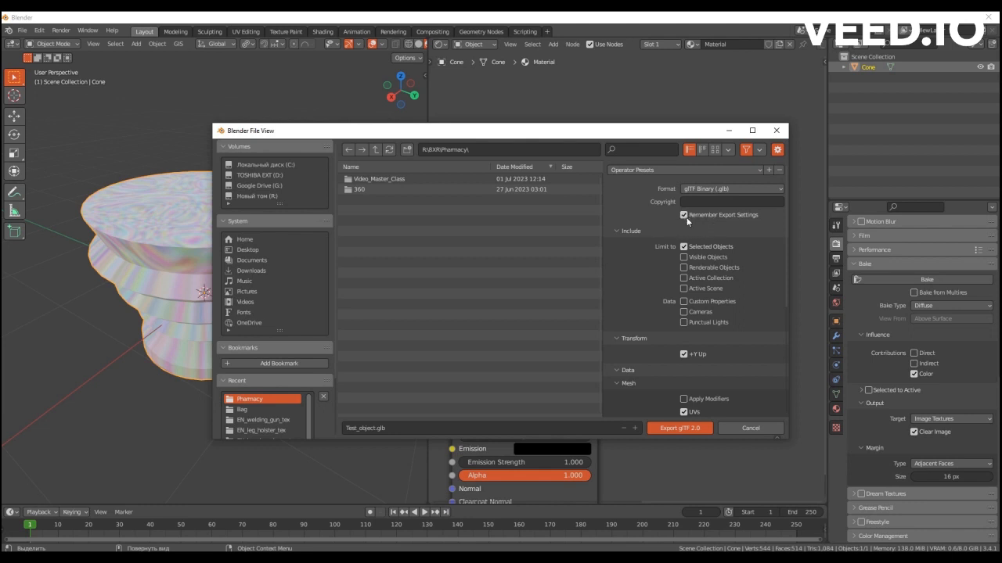
Review the export settings from format and object limits through transform, mesh, material and animation options.
{"action": "scroll", "coordinate": [673, 260], "scroll_direction": "down", "scroll_amount": 5}
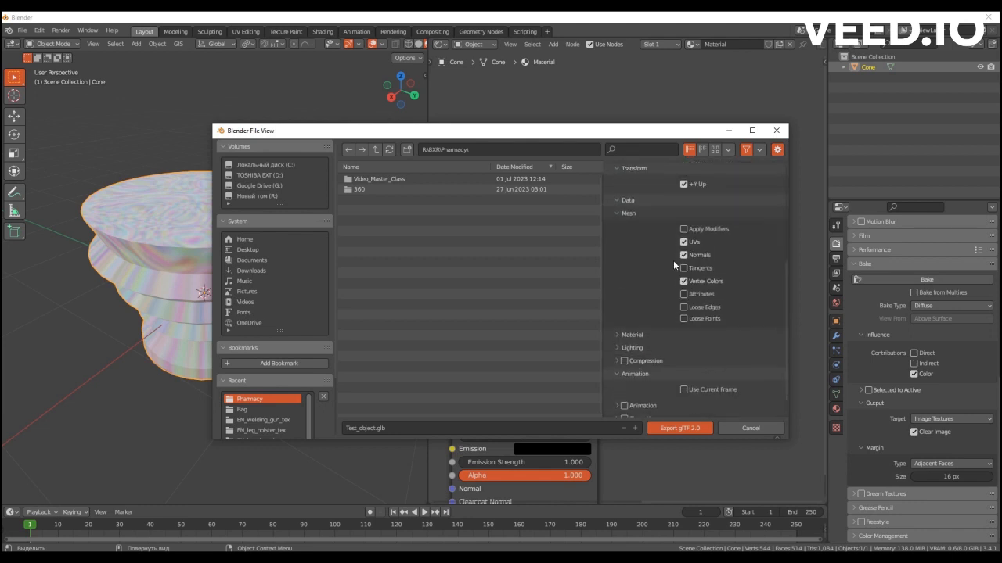
{"action": "scroll", "coordinate": [676, 259], "scroll_direction": "up", "scroll_amount": 5}
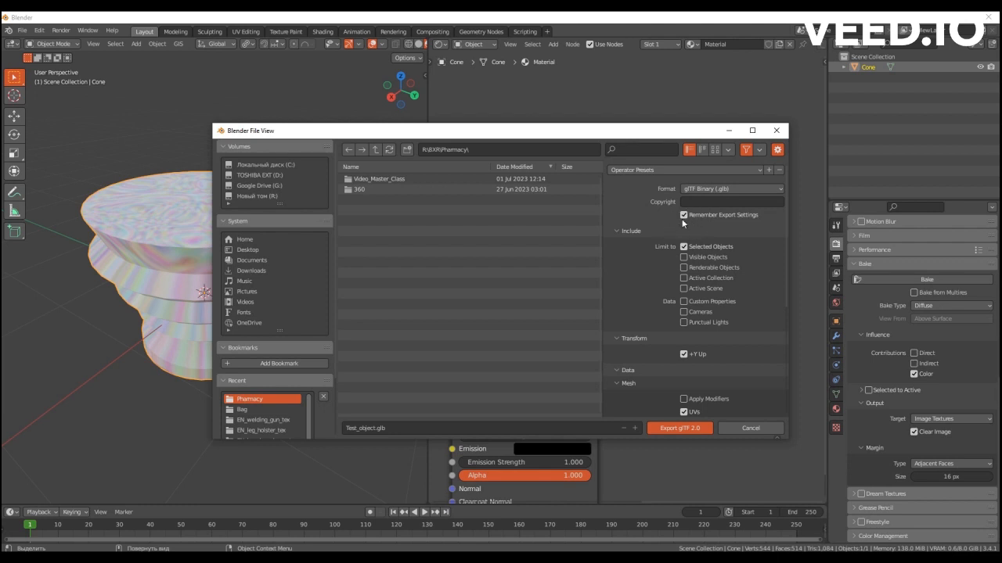
{"action": "scroll", "coordinate": [683, 225], "scroll_direction": "down", "scroll_amount": 5}
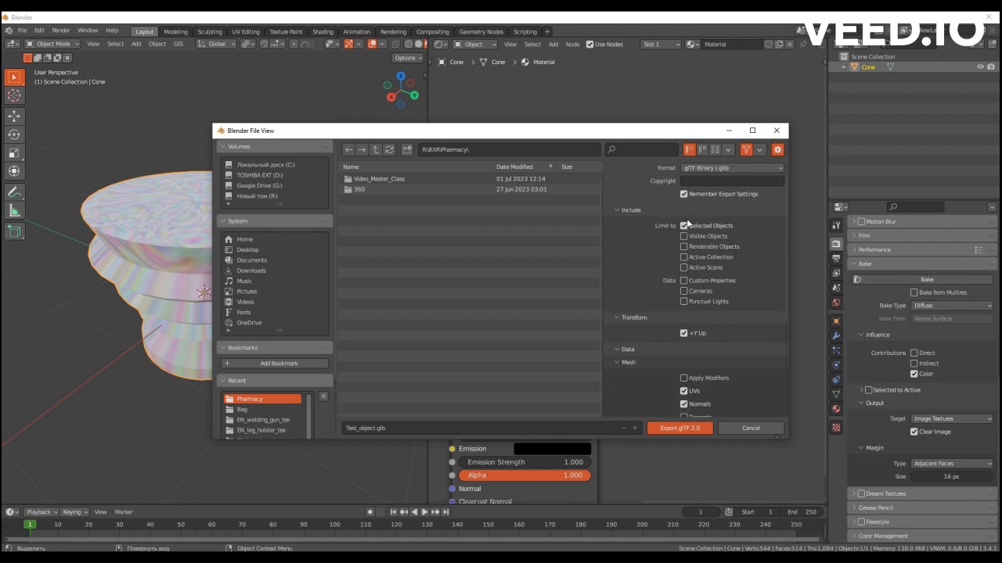
{"action": "scroll", "coordinate": [674, 280], "scroll_direction": "up", "scroll_amount": 5}
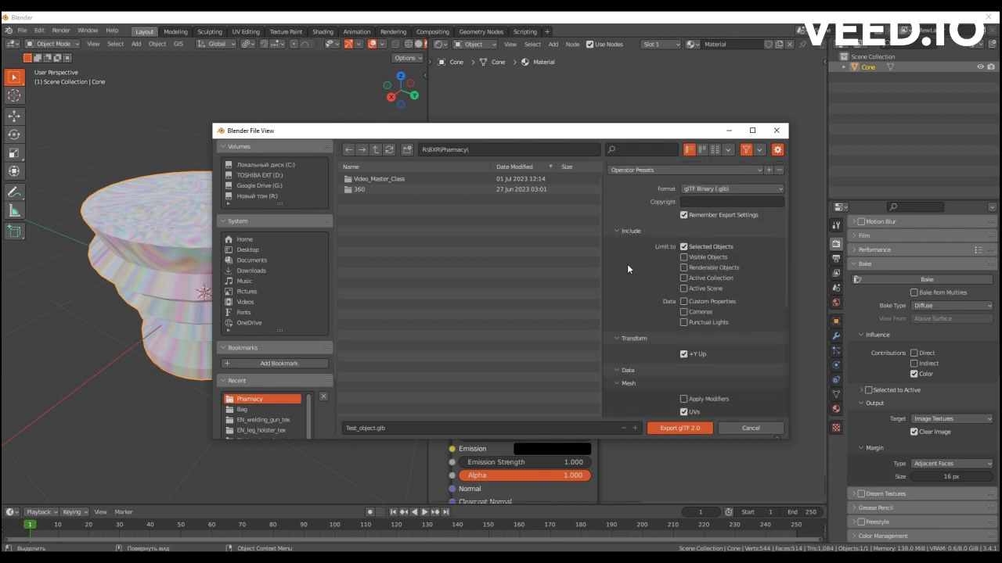
{"action": "scroll", "coordinate": [641, 276], "scroll_direction": "down", "scroll_amount": 6}
{"action": "scroll", "coordinate": [661, 301], "scroll_direction": "up", "scroll_amount": 6}
{"action": "scroll", "coordinate": [626, 270], "scroll_direction": "down", "scroll_amount": 6}
{"action": "scroll", "coordinate": [637, 282], "scroll_direction": "up", "scroll_amount": 6}
{"action": "scroll", "coordinate": [665, 247], "scroll_direction": "down", "scroll_amount": 6}
{"action": "scroll", "coordinate": [680, 370], "scroll_direction": "up", "scroll_amount": 6}
{"action": "scroll", "coordinate": [697, 311], "scroll_direction": "down", "scroll_amount": 5}
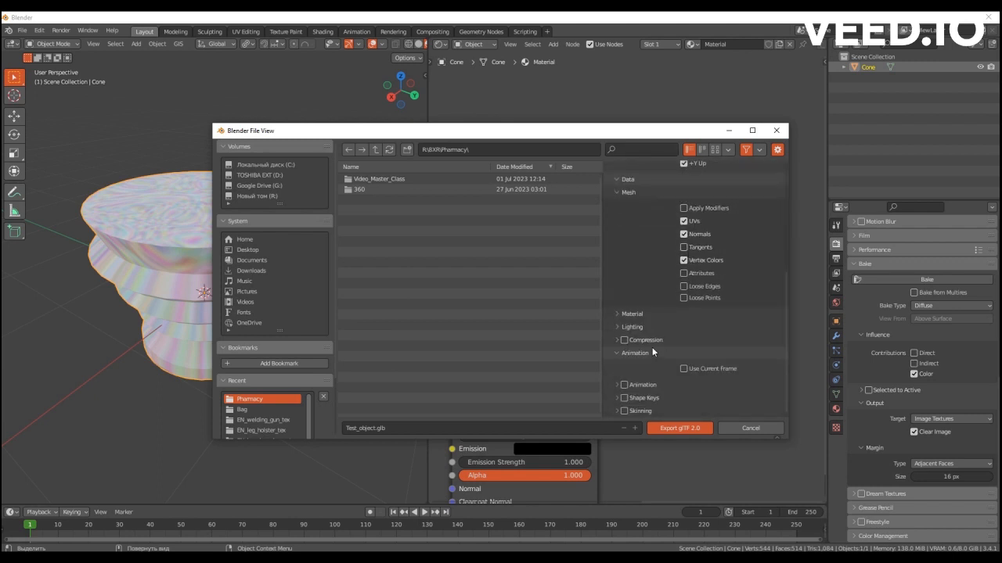
{"action": "scroll", "coordinate": [673, 295], "scroll_direction": "up", "scroll_amount": 4}
{"action": "scroll", "coordinate": [658, 274], "scroll_direction": "up", "scroll_amount": 2}
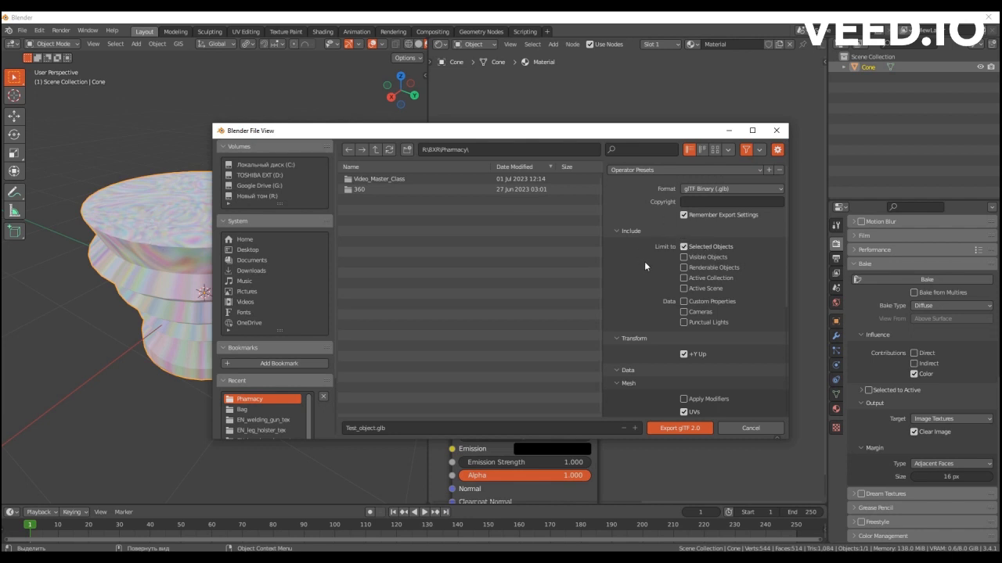
{"action": "scroll", "coordinate": [644, 266], "scroll_direction": "down", "scroll_amount": 1}
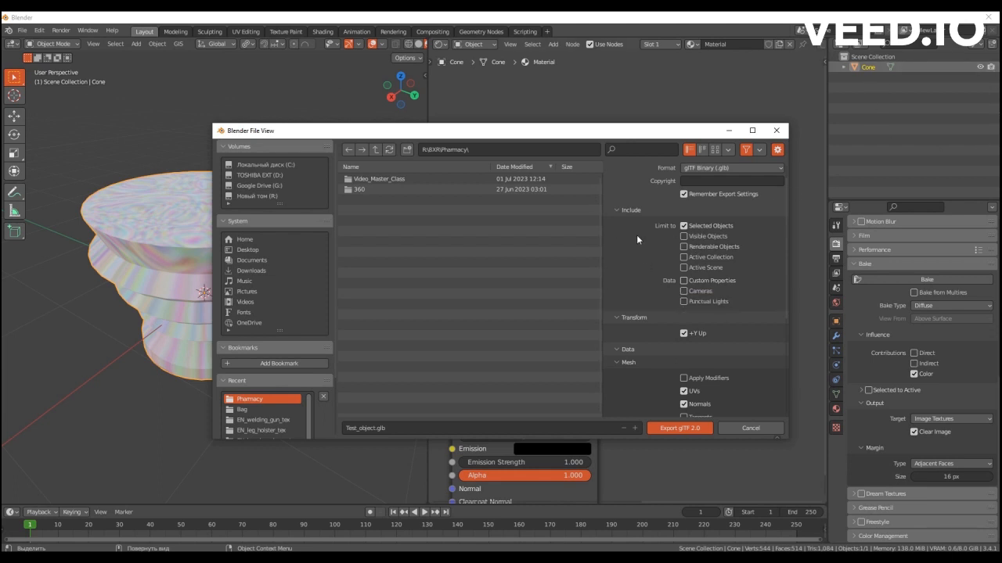
{"action": "scroll", "coordinate": [685, 319], "scroll_direction": "up", "scroll_amount": 1}
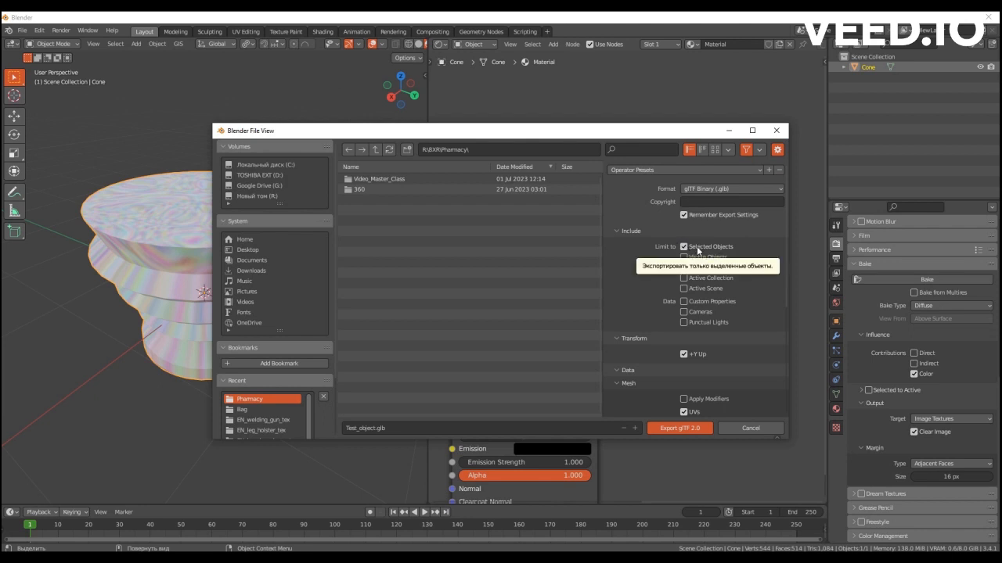
{"action": "scroll", "coordinate": [624, 282], "scroll_direction": "down", "scroll_amount": 4}
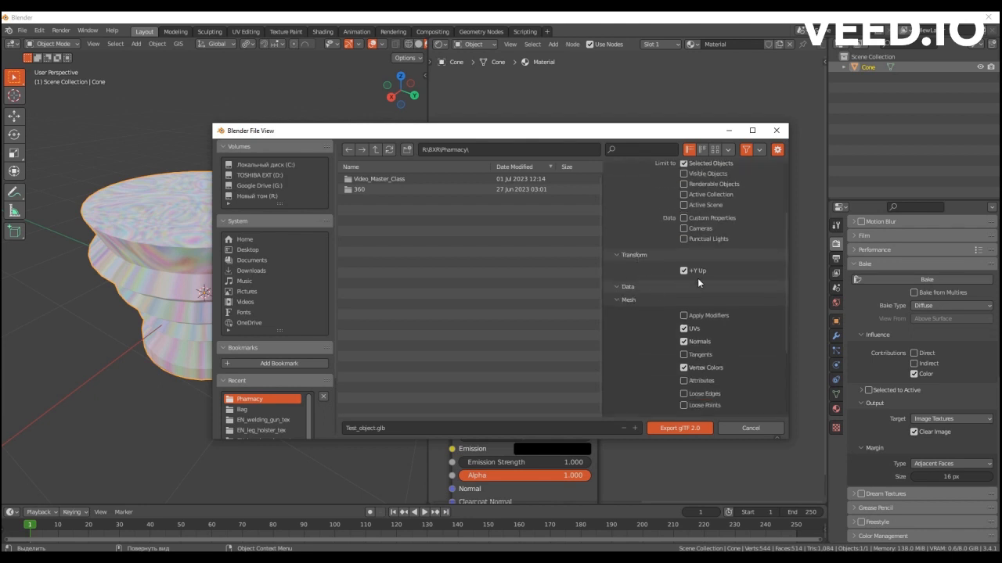
{"action": "scroll", "coordinate": [632, 285], "scroll_direction": "down", "scroll_amount": 2}
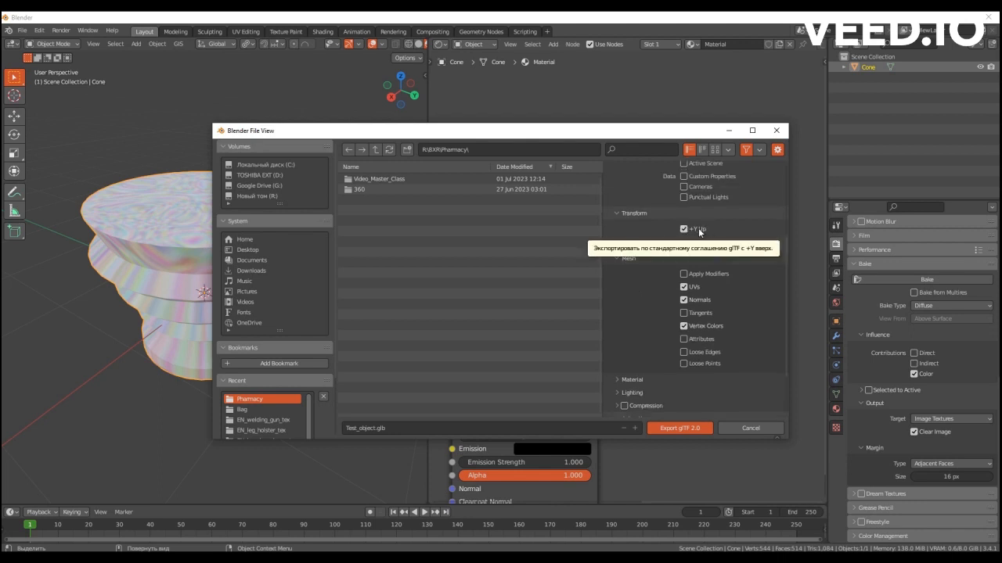
Examine the Data section's Apply Modifiers option and display the cone's modifier stack for comparison.
{"action": "left_click", "coordinate": [617, 245]}
{"action": "left_click", "coordinate": [618, 340]}
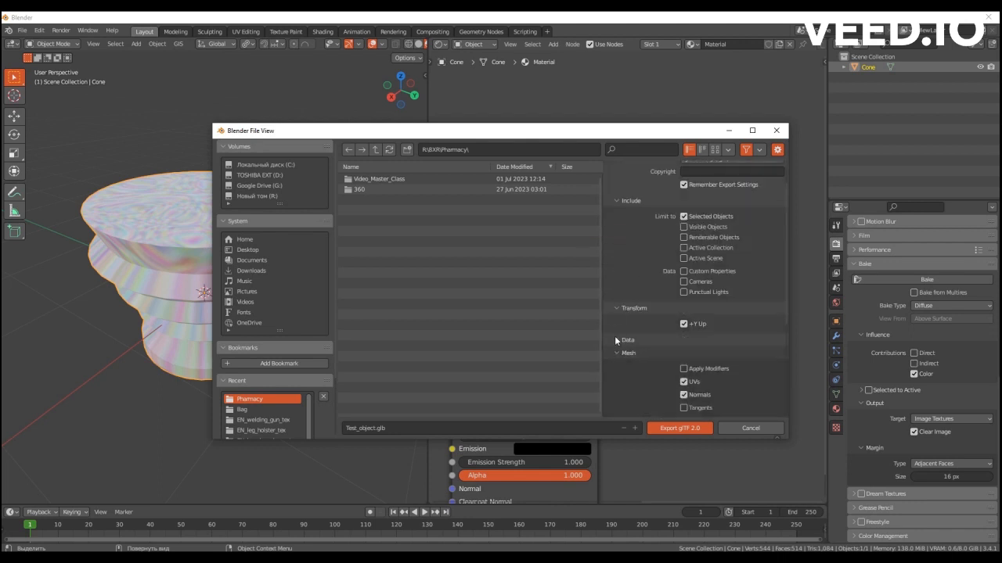
{"action": "scroll", "coordinate": [652, 244], "scroll_direction": "down", "scroll_amount": 5}
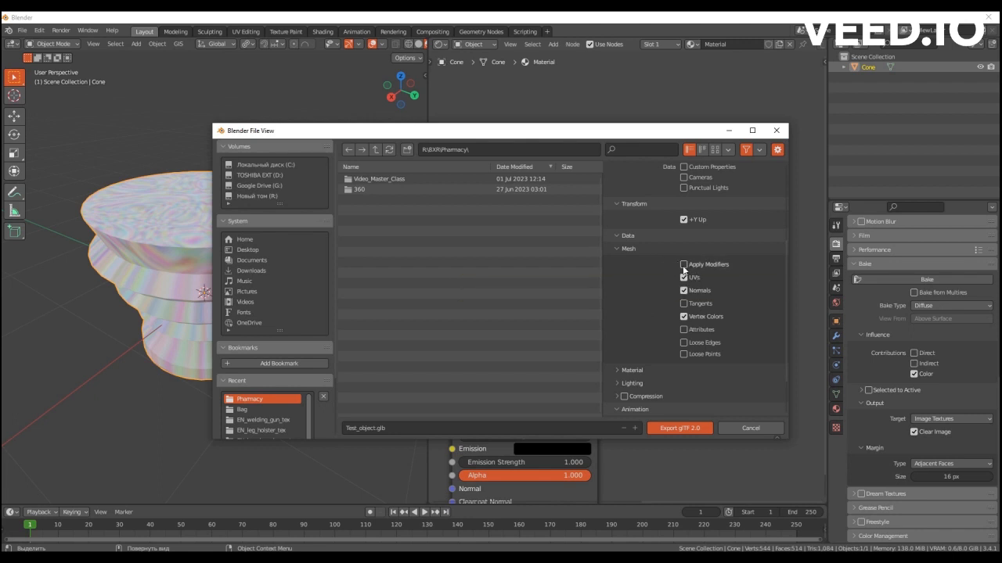
{"action": "left_click", "coordinate": [836, 336]}
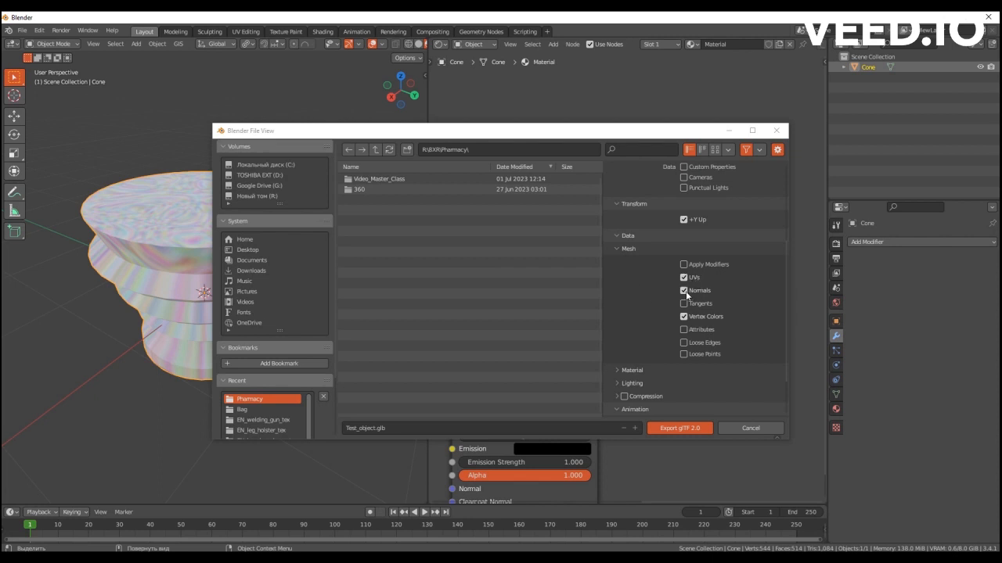
Exclude vertex colors from the mesh data being exported.
{"action": "scroll", "coordinate": [673, 294], "scroll_direction": "down", "scroll_amount": 1}
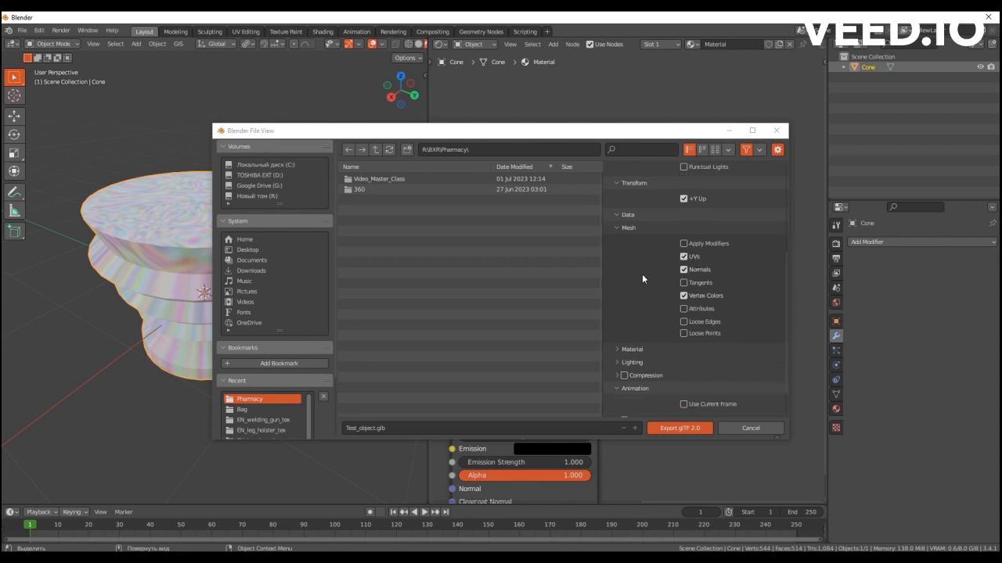
{"action": "scroll", "coordinate": [642, 274], "scroll_direction": "down", "scroll_amount": 1}
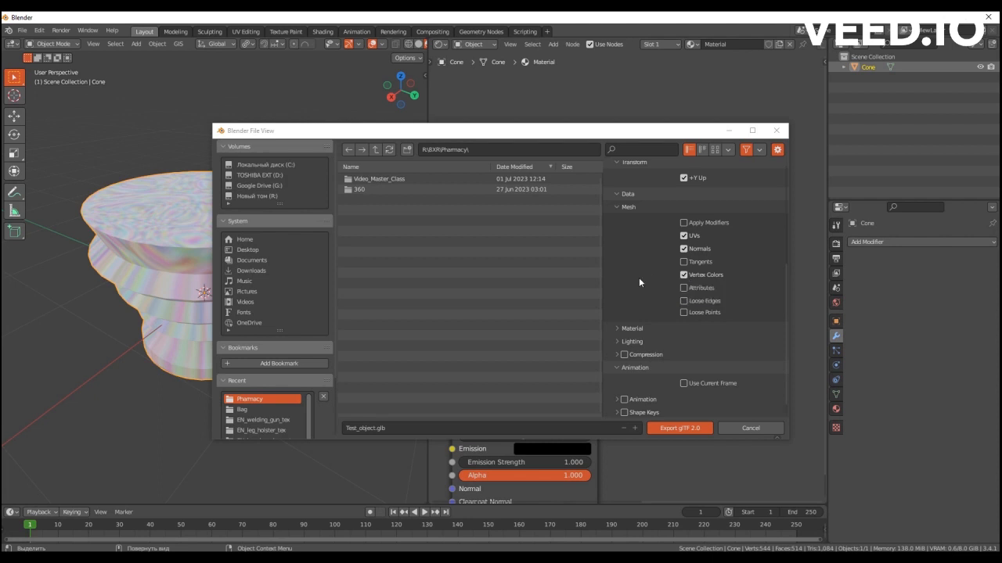
{"action": "left_click", "coordinate": [685, 275]}
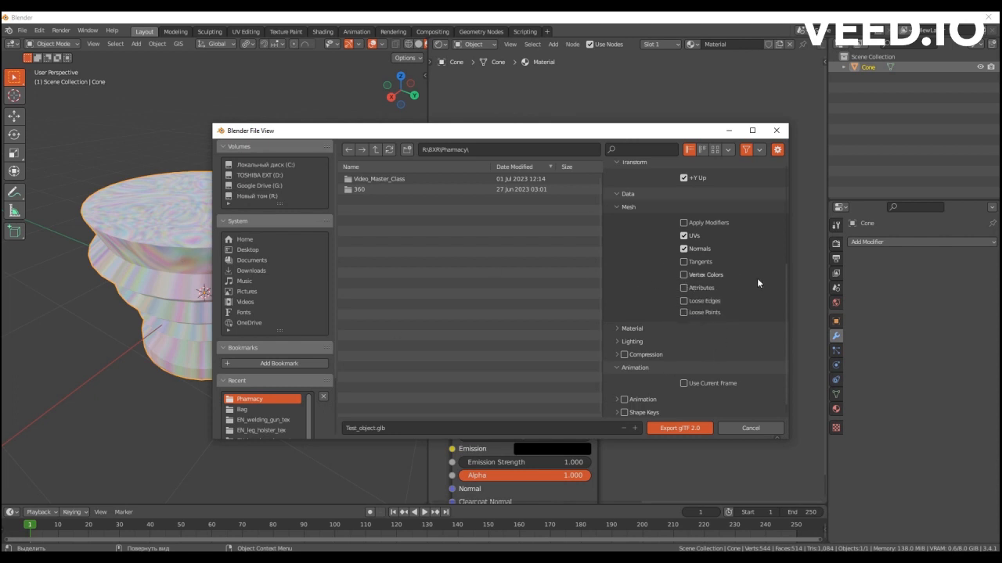
Expand the Material export settings and their PBR Extensions subsection.
{"action": "scroll", "coordinate": [757, 278], "scroll_direction": "down", "scroll_amount": 1}
{"action": "left_click", "coordinate": [673, 314]}
{"action": "scroll", "coordinate": [645, 288], "scroll_direction": "down", "scroll_amount": 3}
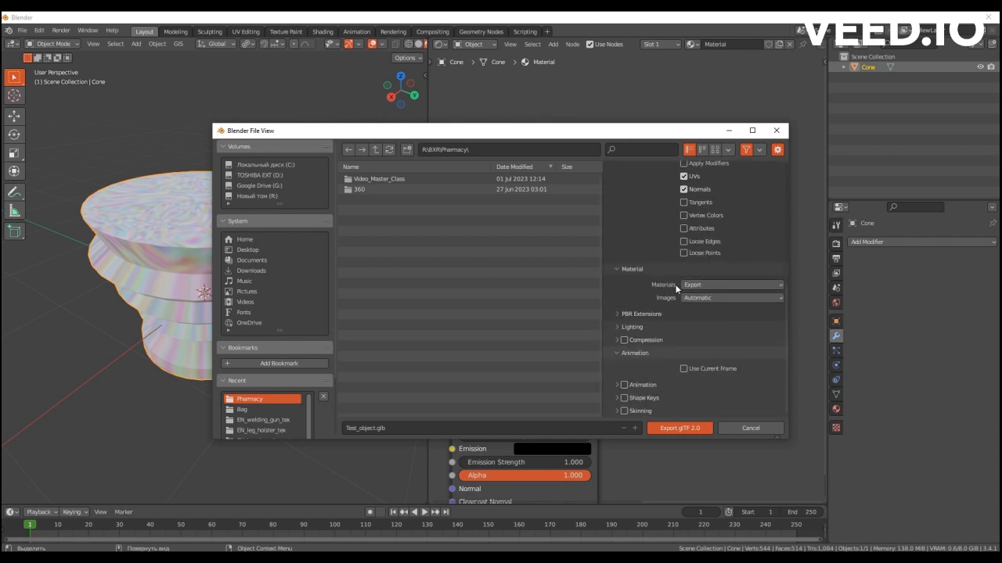
{"action": "left_click", "coordinate": [623, 317]}
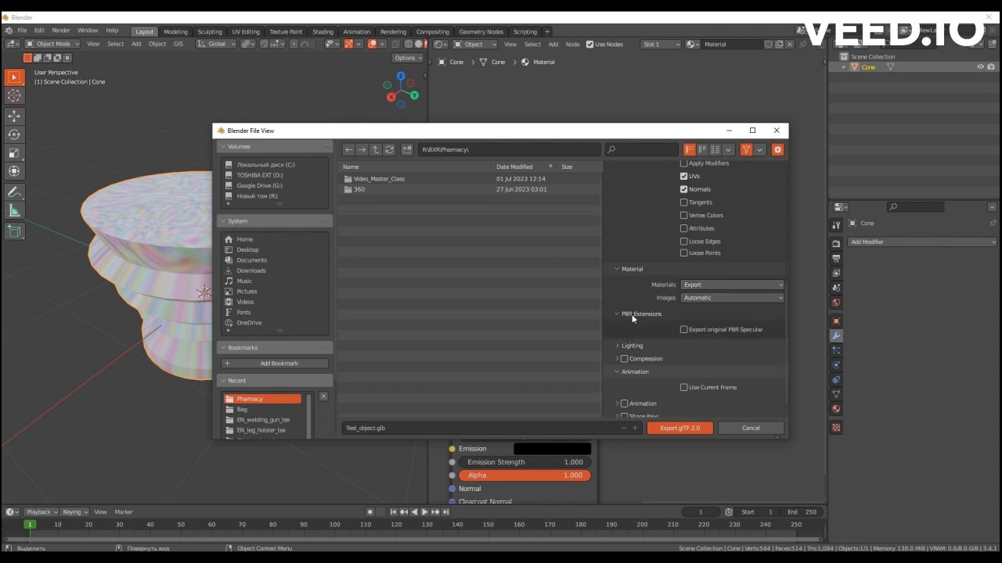
Examine the export dialog's Compression settings and the collapsible material and animation subsections.
{"action": "scroll", "coordinate": [654, 332], "scroll_direction": "down", "scroll_amount": 1}
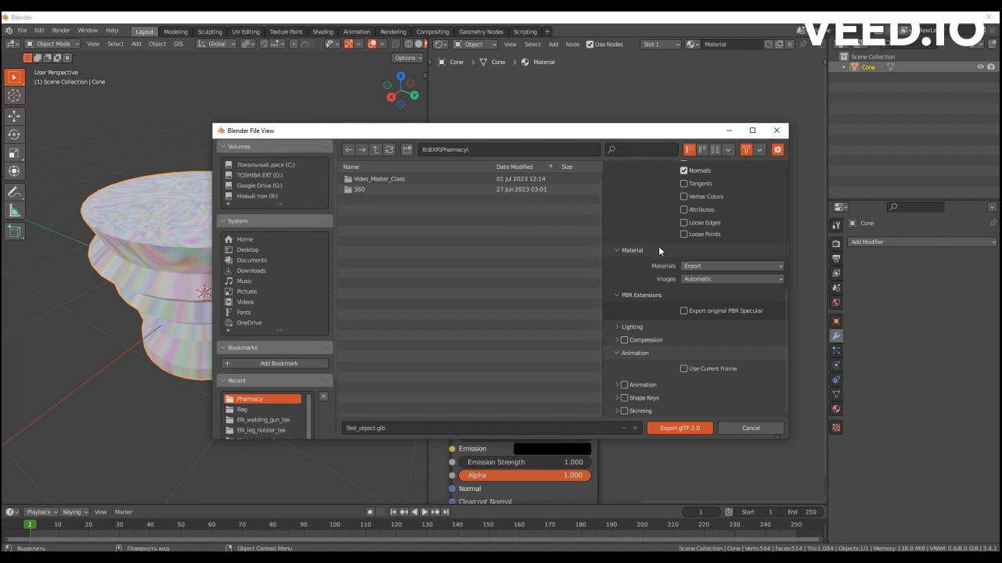
{"action": "left_click", "coordinate": [615, 340]}
{"action": "scroll", "coordinate": [626, 342], "scroll_direction": "down", "scroll_amount": 4}
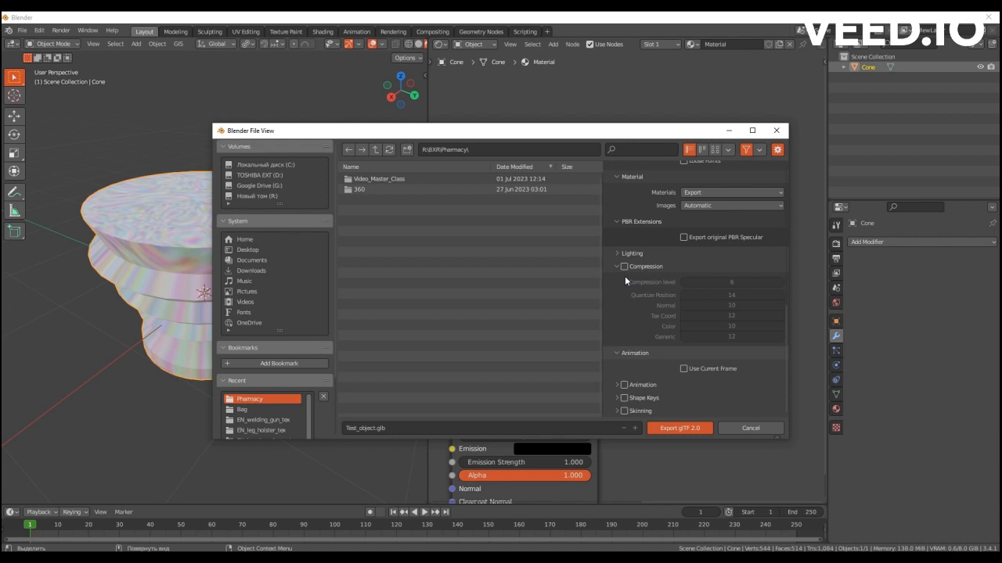
{"action": "scroll", "coordinate": [630, 273], "scroll_direction": "up", "scroll_amount": 4}
{"action": "scroll", "coordinate": [642, 266], "scroll_direction": "down", "scroll_amount": 4}
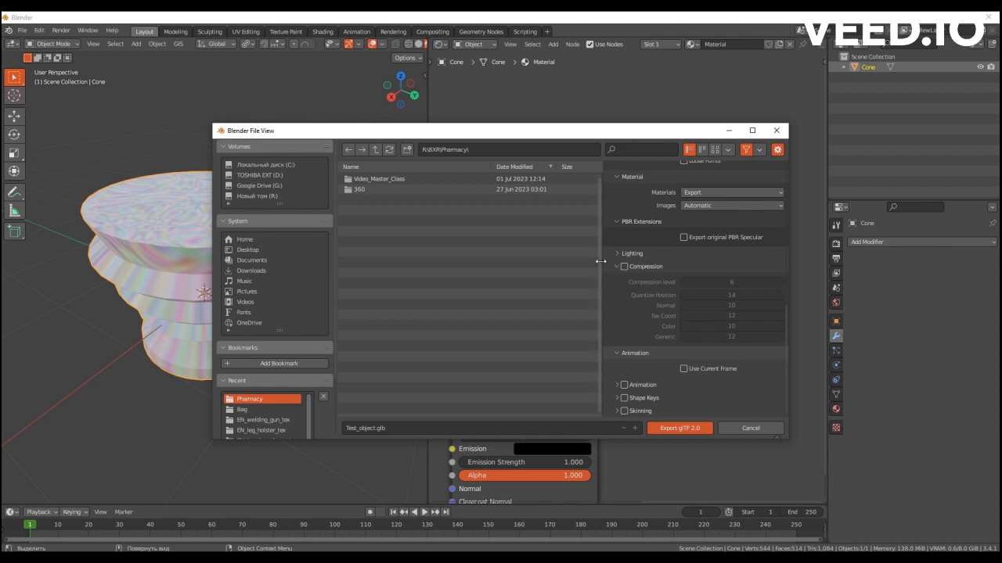
{"action": "left_click", "coordinate": [617, 268]}
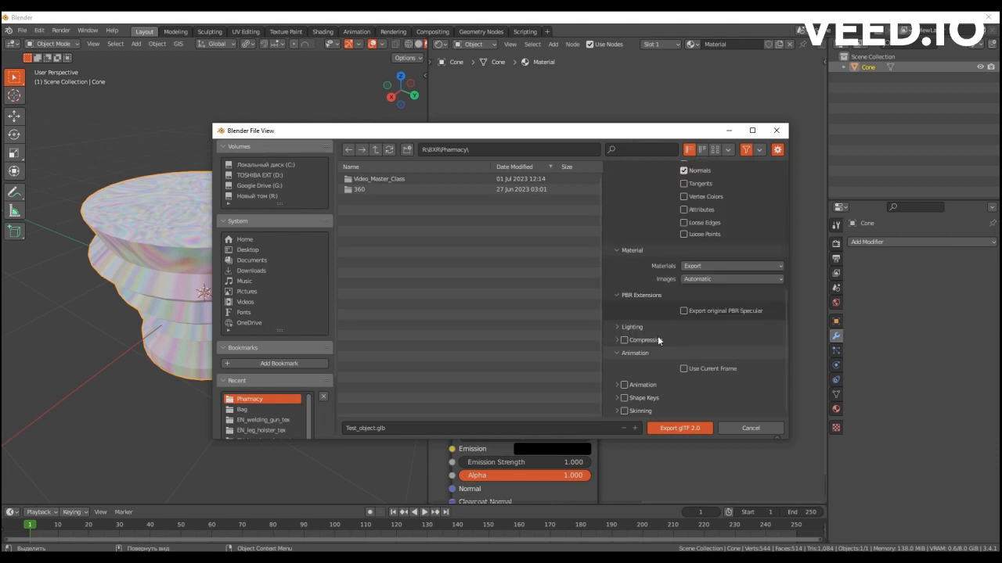
{"action": "left_click", "coordinate": [616, 352]}
{"action": "left_click", "coordinate": [617, 411]}
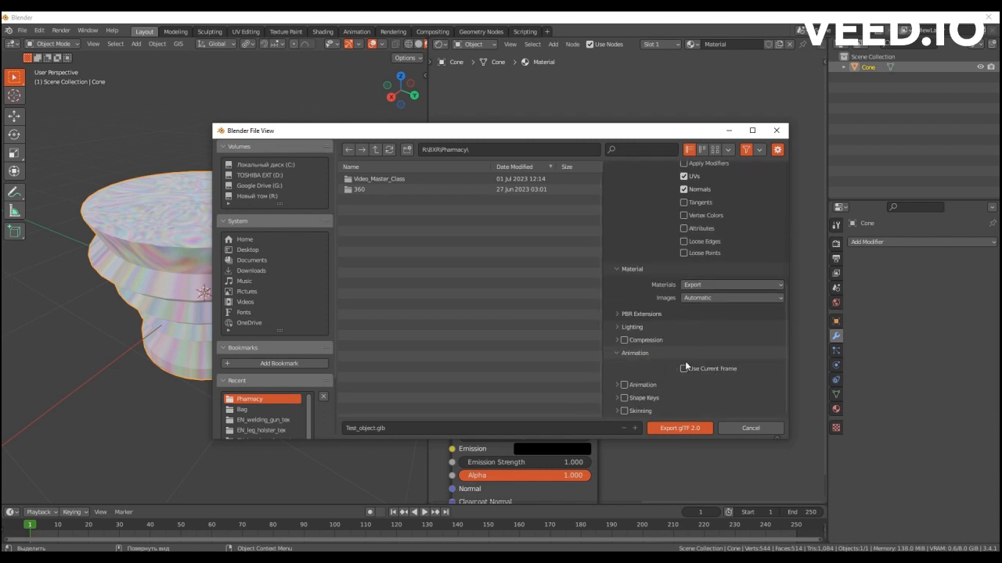
Export the selected cone as Test_object.glb in glTF Binary format to the Pharmacy folder, after checking the operator presets.
{"action": "scroll", "coordinate": [658, 360], "scroll_direction": "up", "scroll_amount": 8}
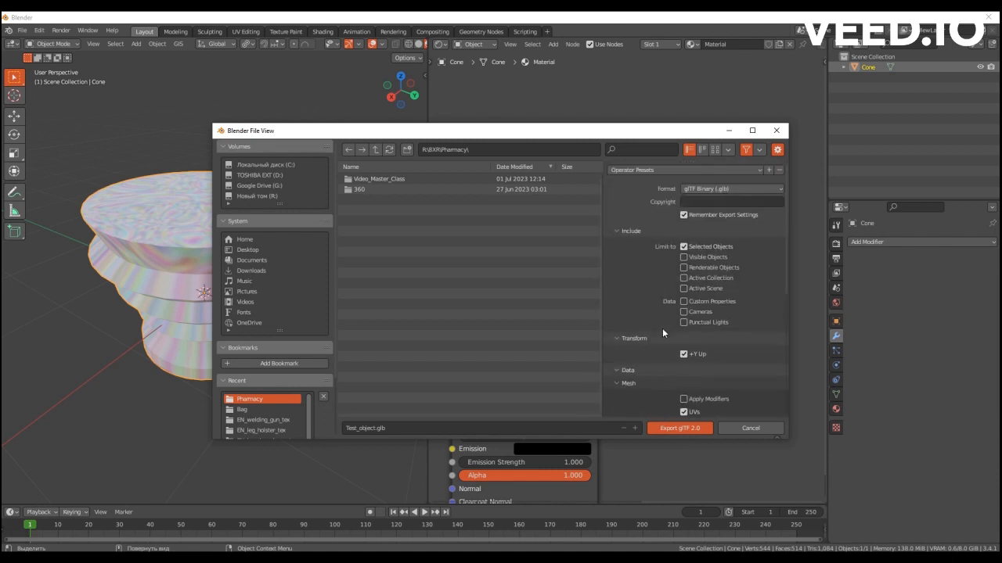
{"action": "left_click", "coordinate": [759, 171]}
{"action": "left_click", "coordinate": [650, 196]}
{"action": "left_click", "coordinate": [691, 429]}
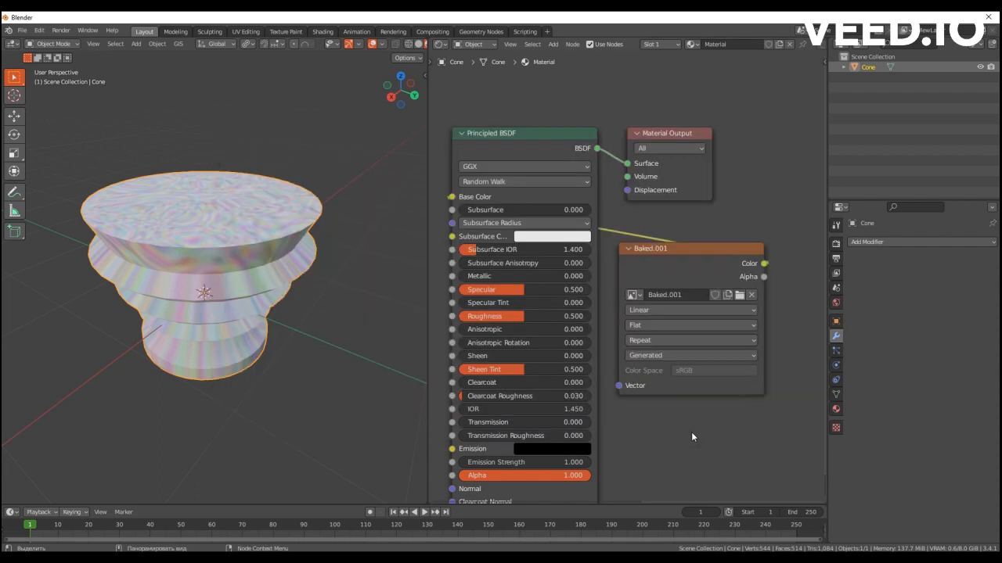
Switch to the 8XR builder in the browser and add a Model object to Test_Scene.
{"action": "left_click", "coordinate": [252, 547]}
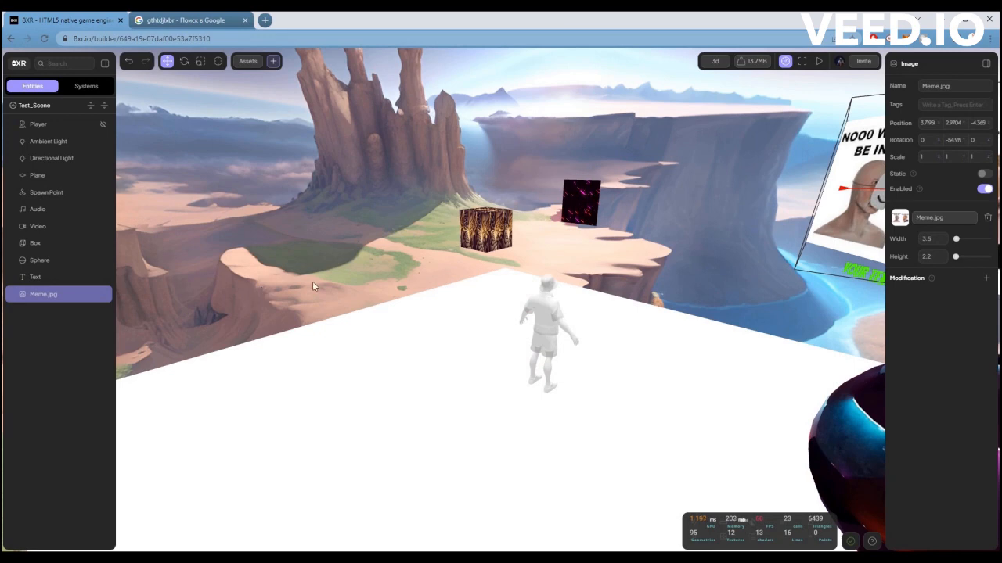
{"action": "left_click", "coordinate": [274, 61]}
{"action": "left_click", "coordinate": [290, 107]}
Upload Test_object.glb as a new model asset and insert it into the Model object.
{"action": "left_click", "coordinate": [198, 96]}
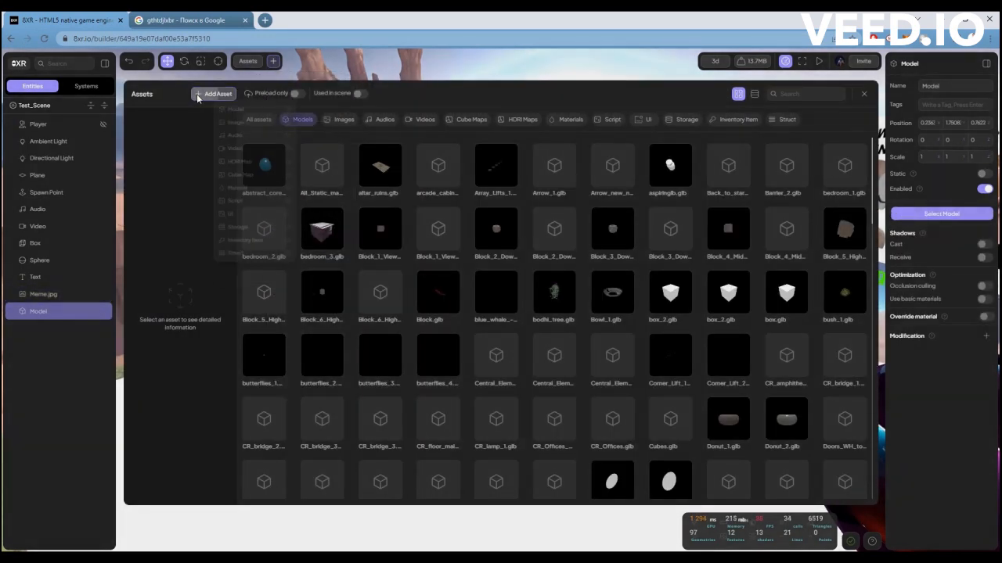
{"action": "left_click", "coordinate": [235, 109]}
{"action": "double_click", "coordinate": [478, 228]}
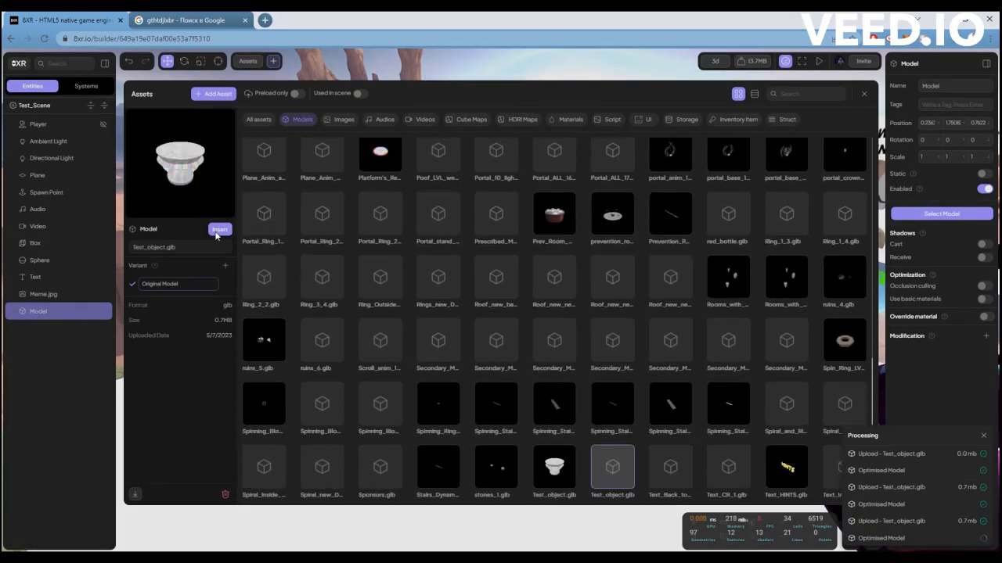
{"action": "left_click", "coordinate": [220, 229]}
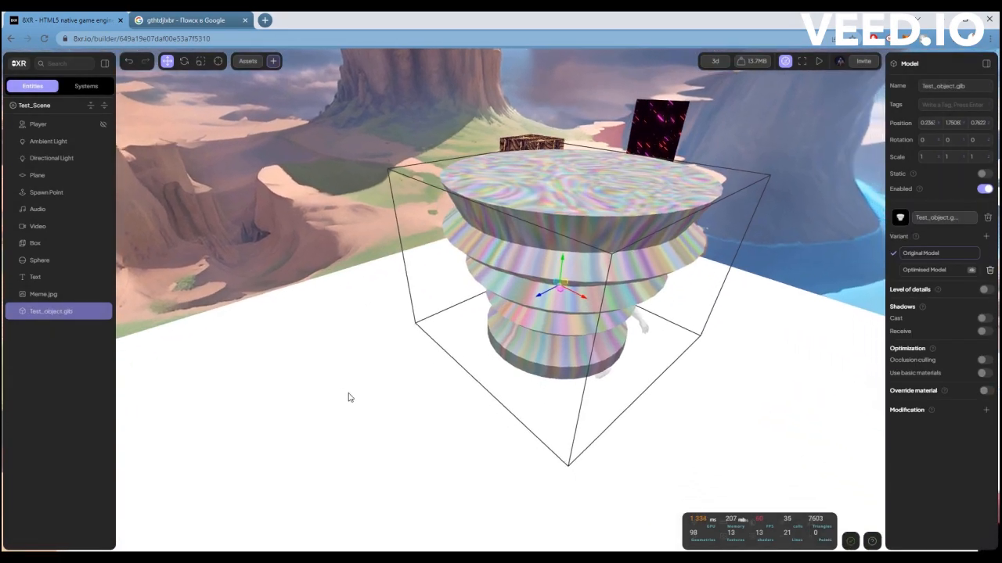
Move the cone model away from the avatar and down to the platform's edge, at about X -3.3, Y 0.53.
{"action": "scroll", "coordinate": [348, 398], "scroll_direction": "down", "scroll_amount": 3}
{"action": "left_click_drag", "start_coordinate": [484, 296], "coordinate": [296, 227]}
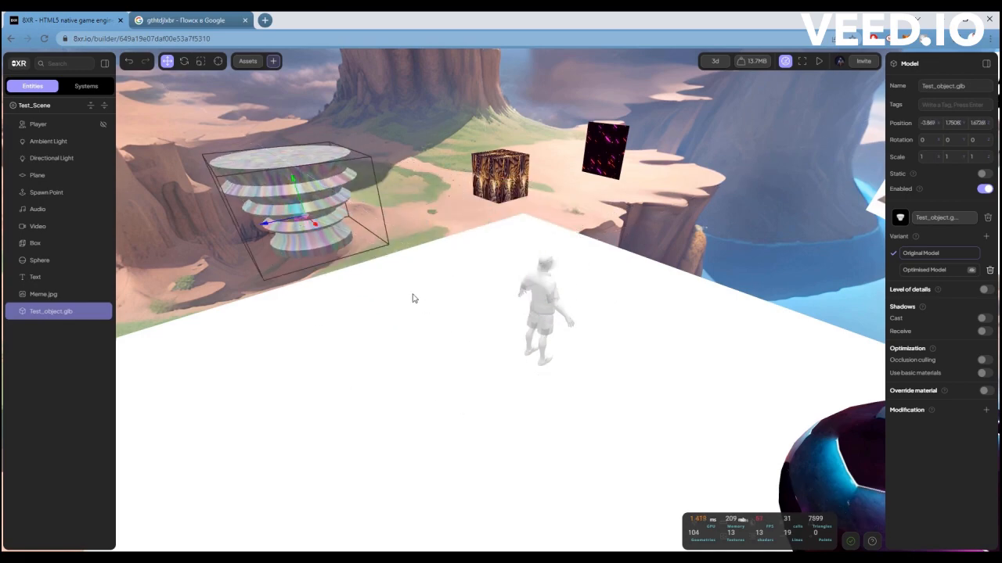
{"action": "scroll", "coordinate": [456, 310], "scroll_direction": "up", "scroll_amount": 4}
{"action": "left_click_drag", "start_coordinate": [415, 298], "coordinate": [490, 305]}
{"action": "scroll", "coordinate": [446, 313], "scroll_direction": "down", "scroll_amount": 4}
{"action": "scroll", "coordinate": [443, 323], "scroll_direction": "up", "scroll_amount": 3}
{"action": "scroll", "coordinate": [436, 323], "scroll_direction": "down", "scroll_amount": 3}
{"action": "left_click_drag", "start_coordinate": [433, 258], "coordinate": [490, 367]}
{"action": "left_click_drag", "start_coordinate": [440, 358], "coordinate": [485, 337]}
{"action": "scroll", "coordinate": [485, 337], "scroll_direction": "up", "scroll_amount": 3}
{"action": "scroll", "coordinate": [485, 339], "scroll_direction": "down", "scroll_amount": 3}
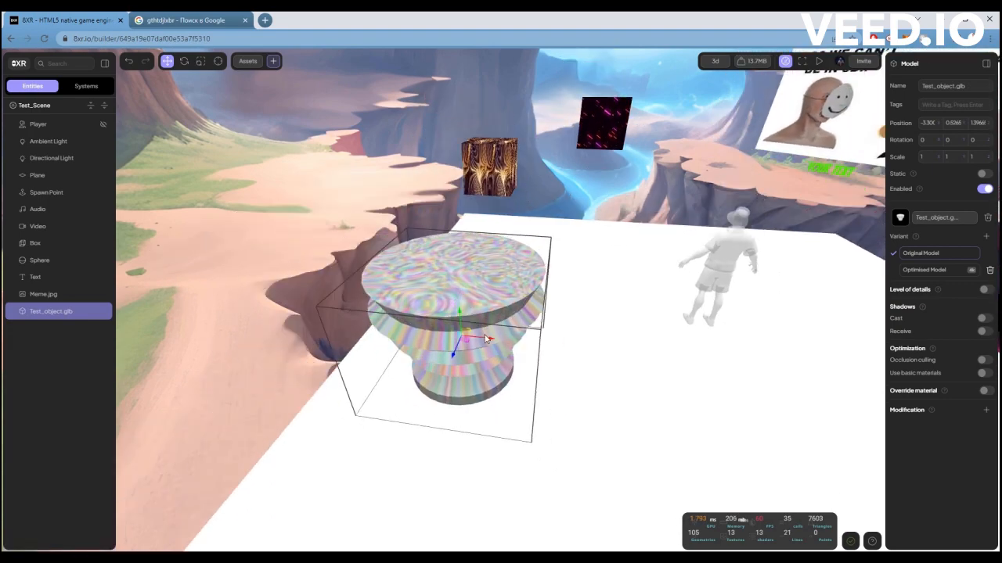
Move the cone model off the platform's edge to about X -7.05, Y -0.33.
{"action": "scroll", "coordinate": [485, 339], "scroll_direction": "up", "scroll_amount": 2}
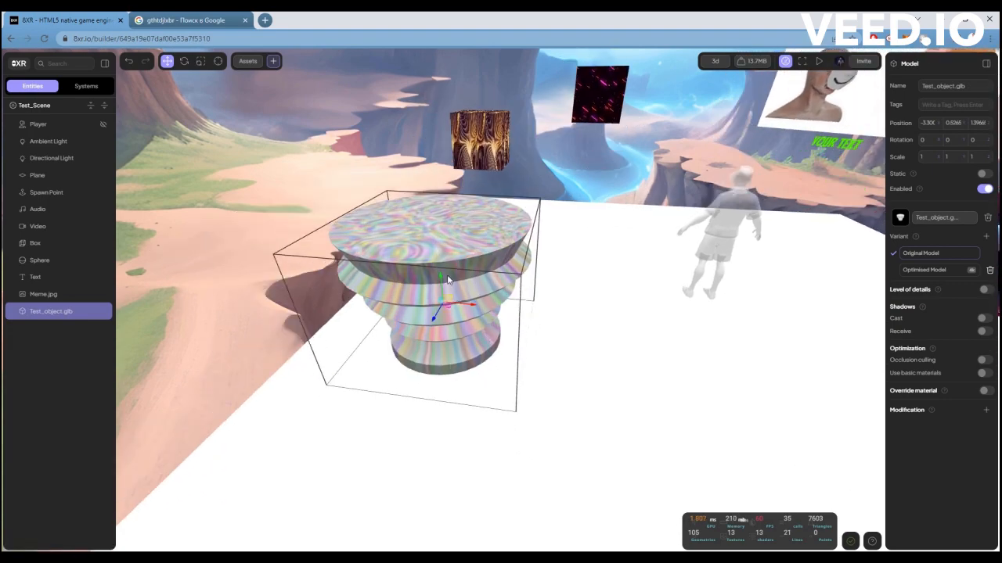
{"action": "left_click_drag", "start_coordinate": [423, 261], "coordinate": [452, 277]}
{"action": "scroll", "coordinate": [452, 276], "scroll_direction": "down", "scroll_amount": 3}
{"action": "scroll", "coordinate": [452, 276], "scroll_direction": "up", "scroll_amount": 3}
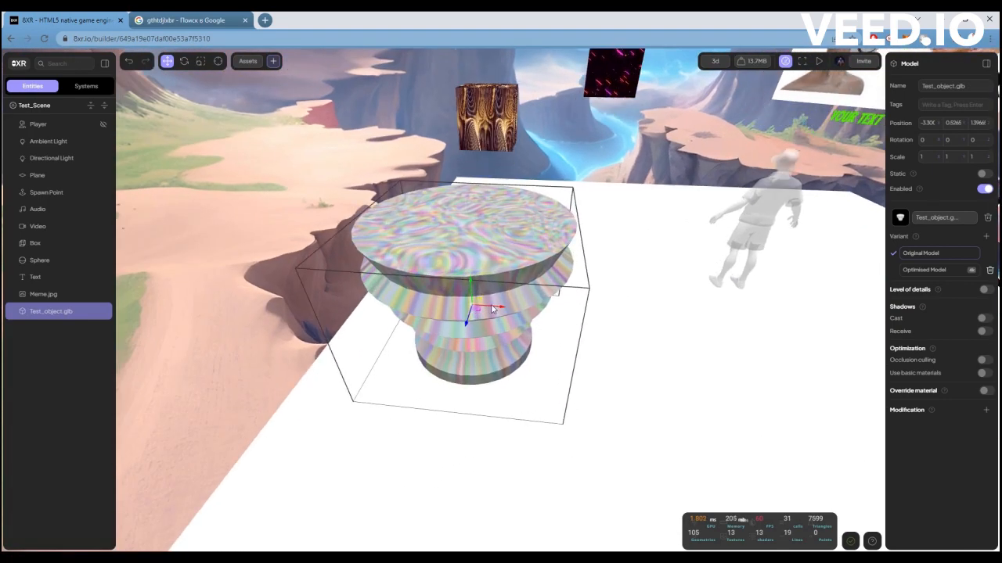
{"action": "left_click_drag", "start_coordinate": [492, 310], "coordinate": [405, 281]}
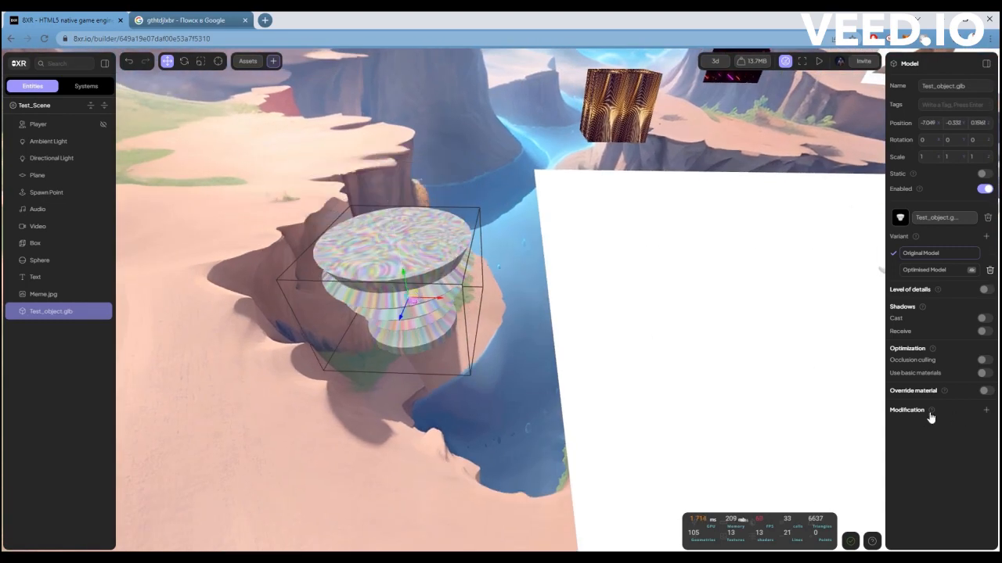
Add a Rigid Body modification to the cone model and check its Static type and Auto shape.
{"action": "left_click", "coordinate": [988, 411]}
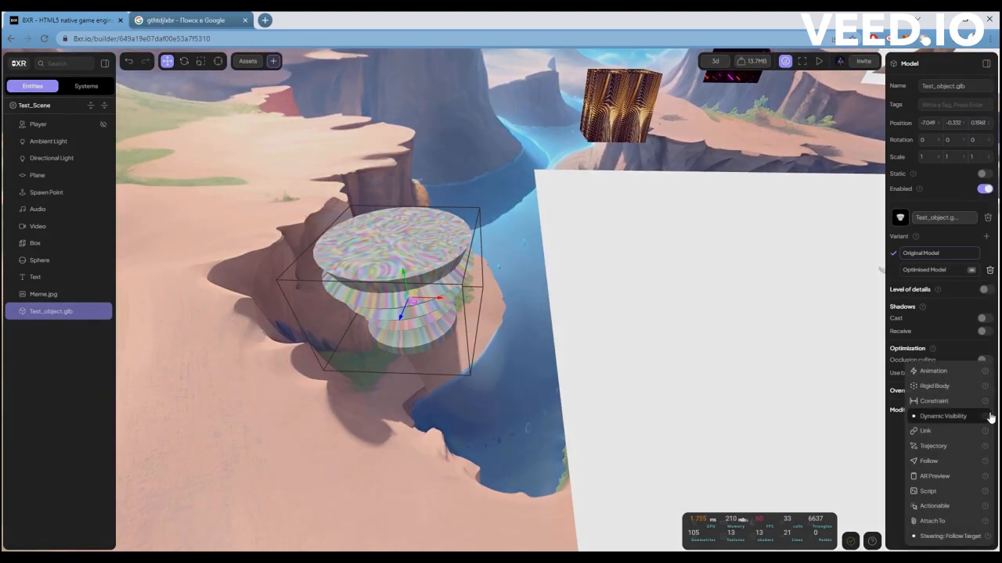
{"action": "left_click", "coordinate": [943, 386]}
{"action": "scroll", "coordinate": [963, 475], "scroll_direction": "down", "scroll_amount": 1}
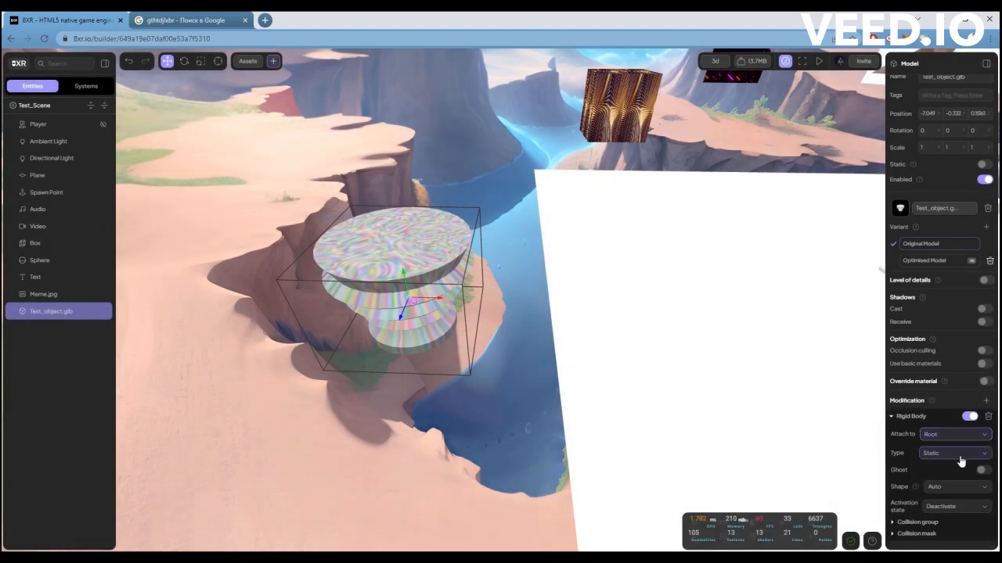
Play the scene and jump the avatar onto the cone model to test its collision.
{"action": "left_click", "coordinate": [818, 63]}
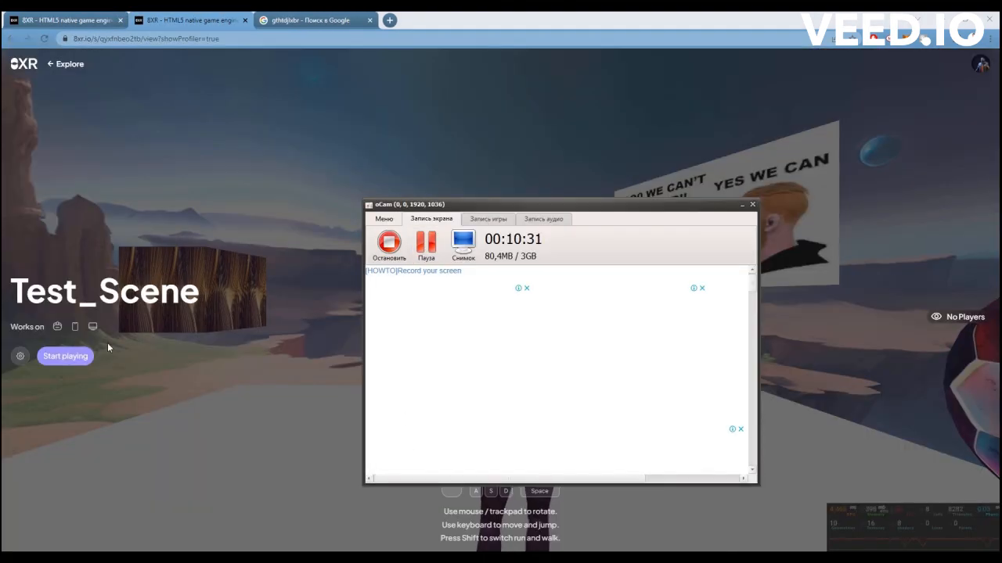
{"action": "left_click", "coordinate": [83, 358]}
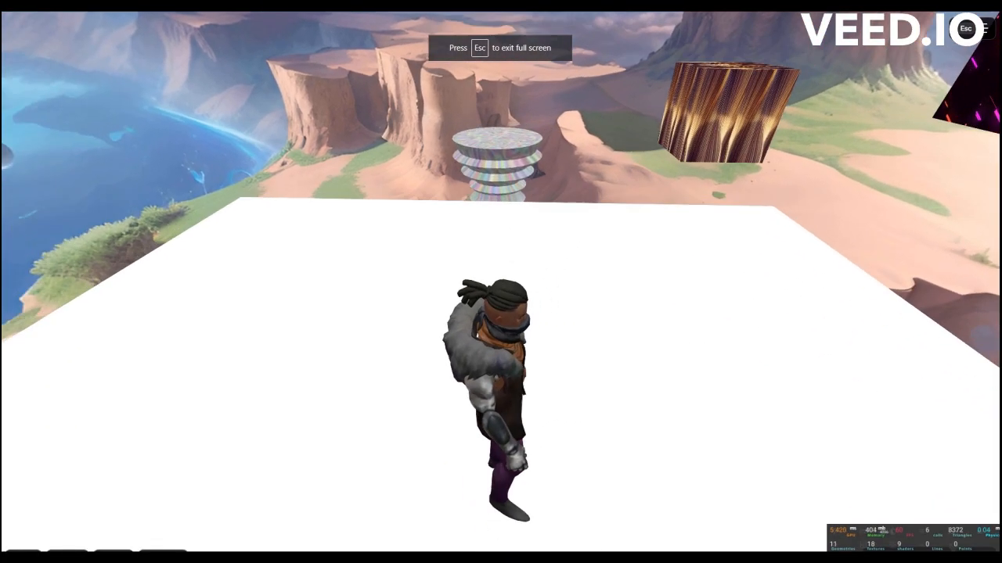
{"action": "key", "text": "w"}
{"action": "key", "text": "space"}
{"action": "key", "text": "w"}
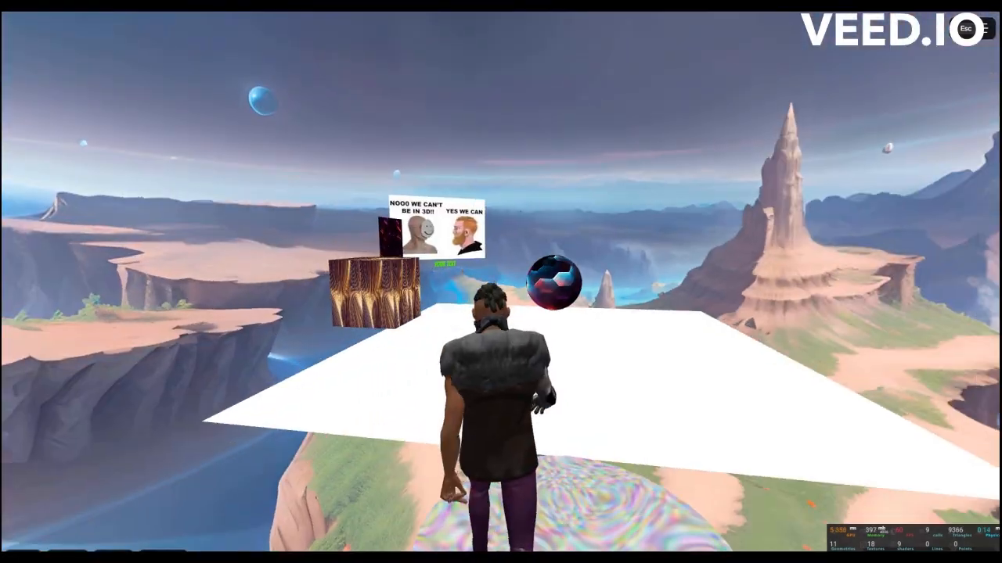
{"action": "key", "text": "space"}
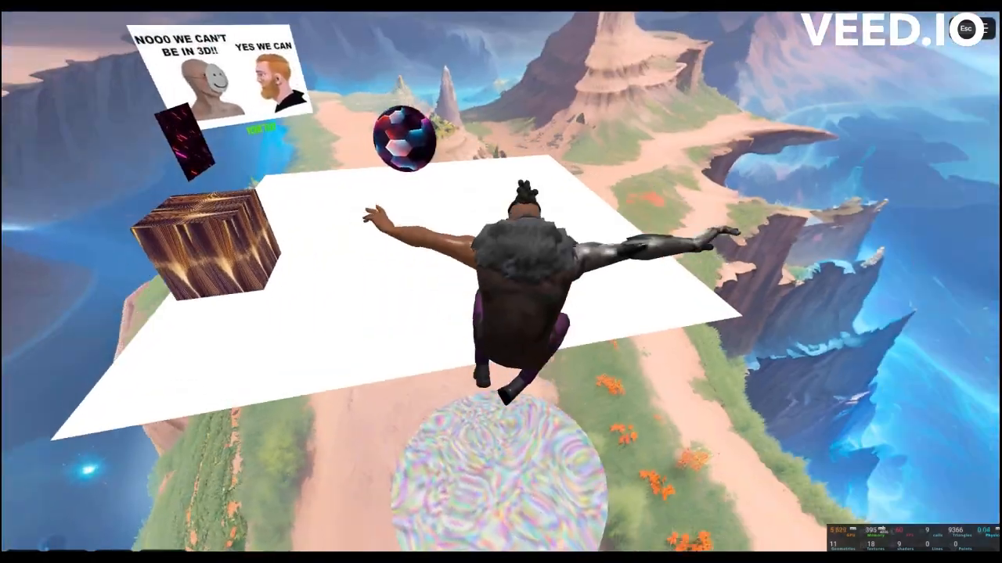
{"action": "key", "text": "w"}
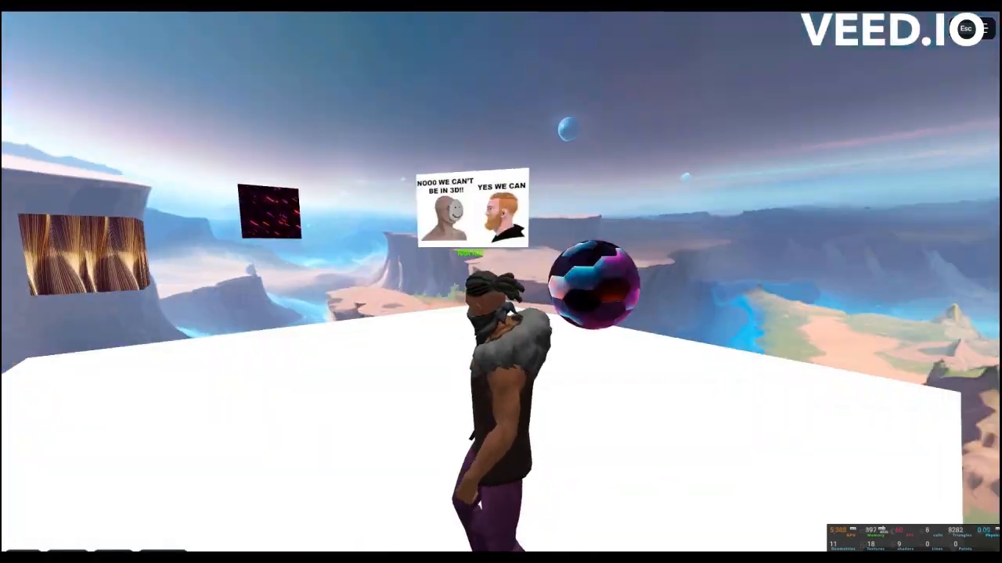
Walk the avatar across the white platform to view the box, video, meme image, text and sphere.
{"action": "key", "text": "w"}
{"action": "key", "text": "w"}
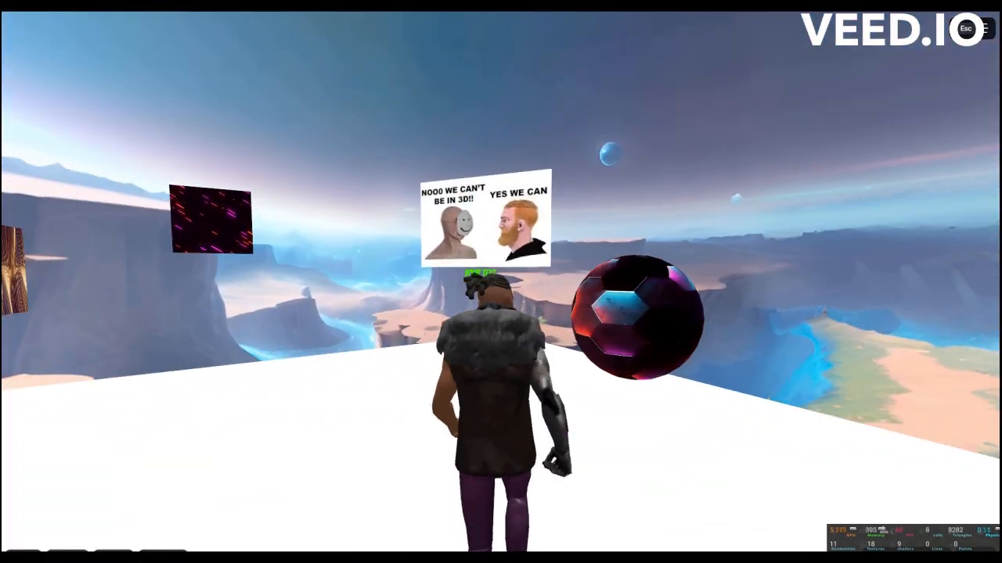
{"action": "key", "text": "w"}
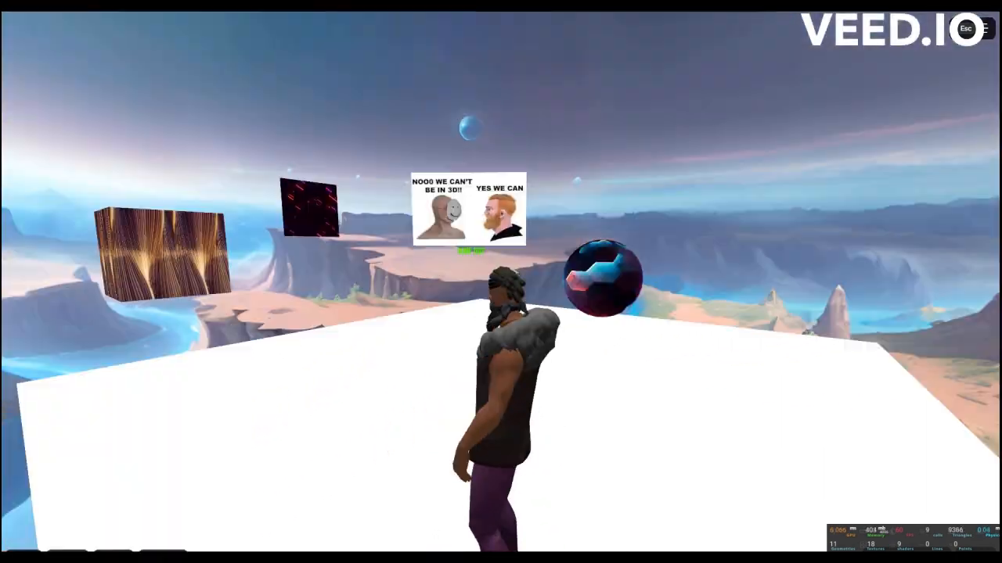
{"action": "key", "text": "w"}
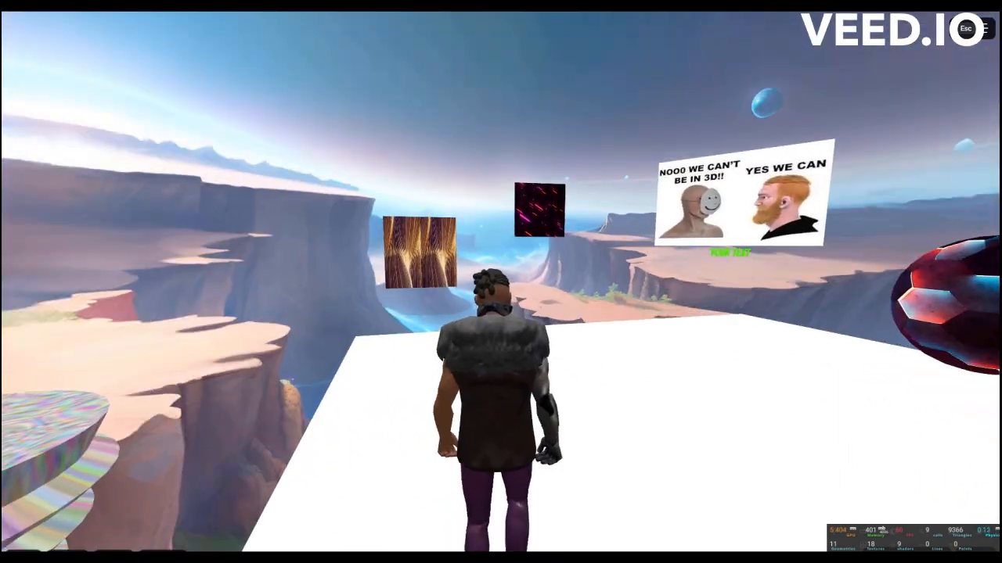
{"action": "key", "text": "w"}
{"action": "key", "text": "w"}
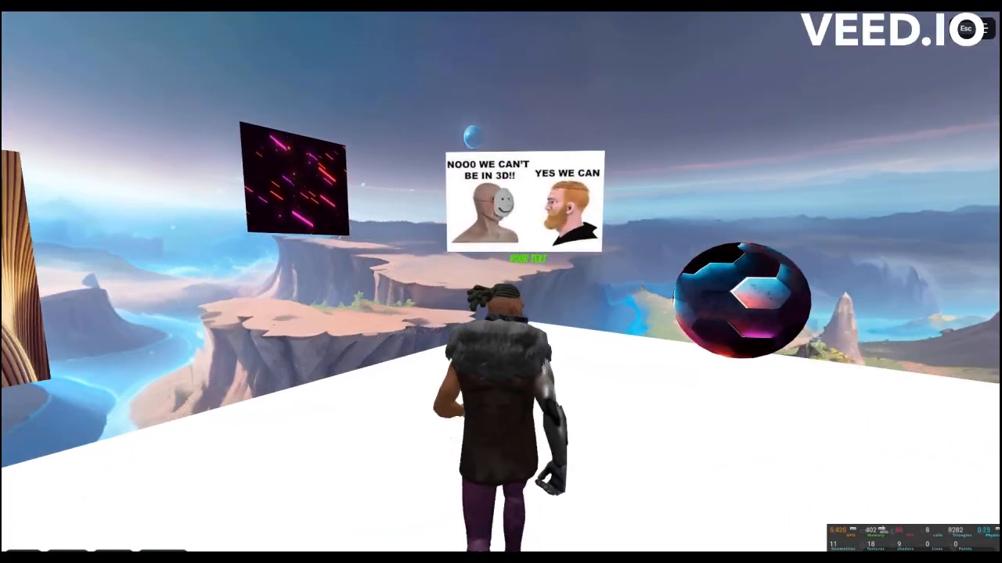
Walk the avatar on the cone model, turn it to face the camera and trigger a gesture.
{"action": "key", "text": "w"}
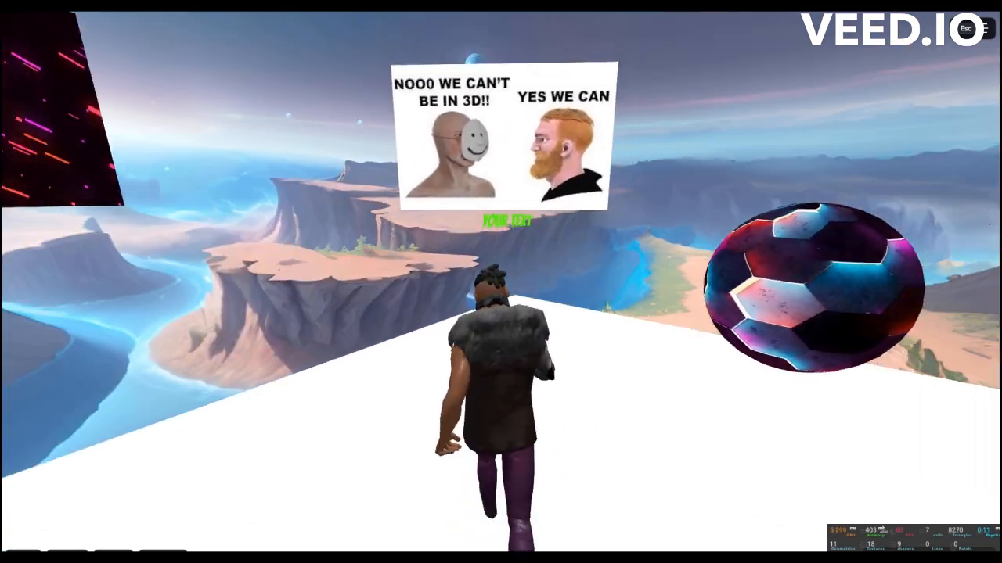
{"action": "key", "text": "w"}
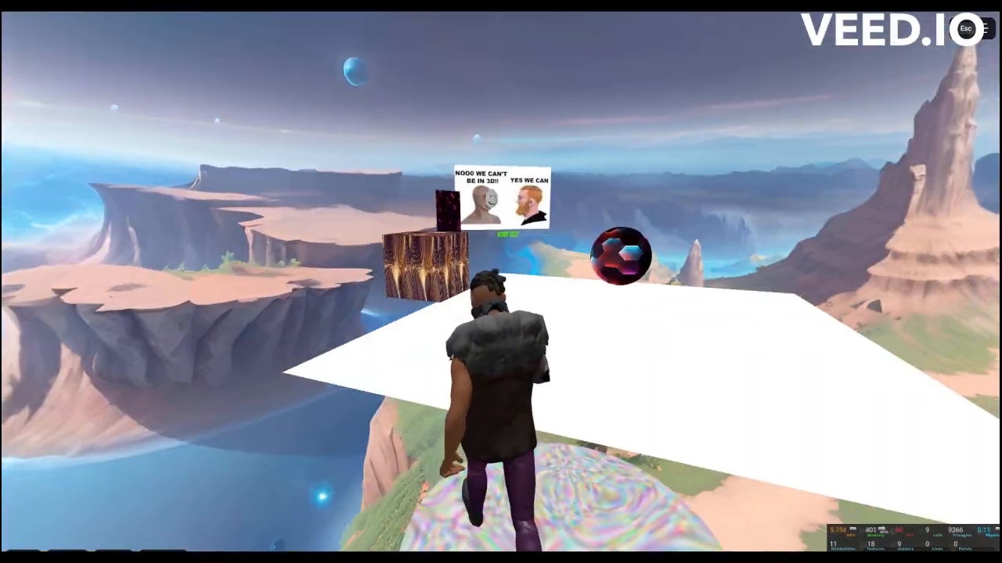
{"action": "key", "text": "w"}
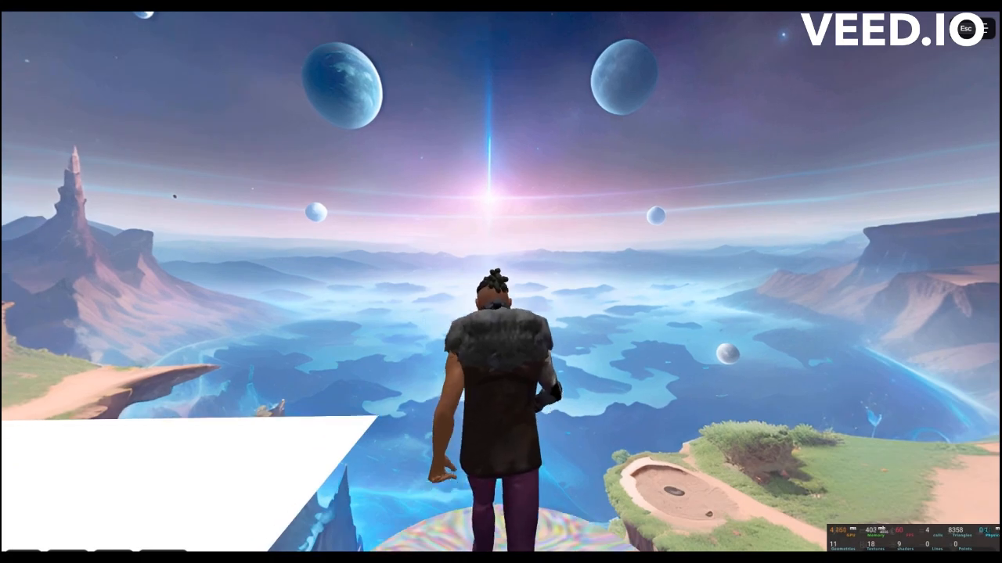
{"action": "key", "text": "w"}
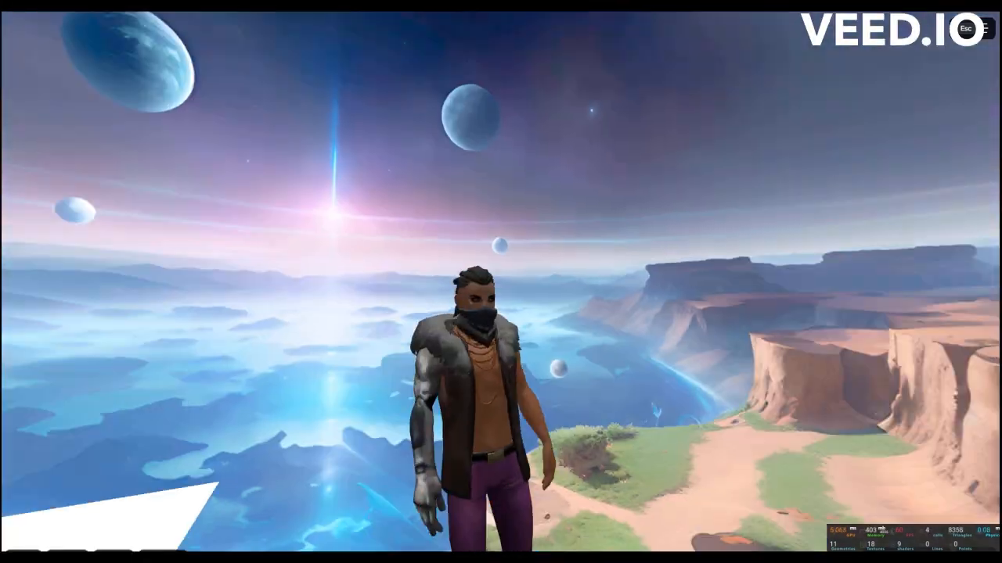
{"action": "key", "text": "1"}
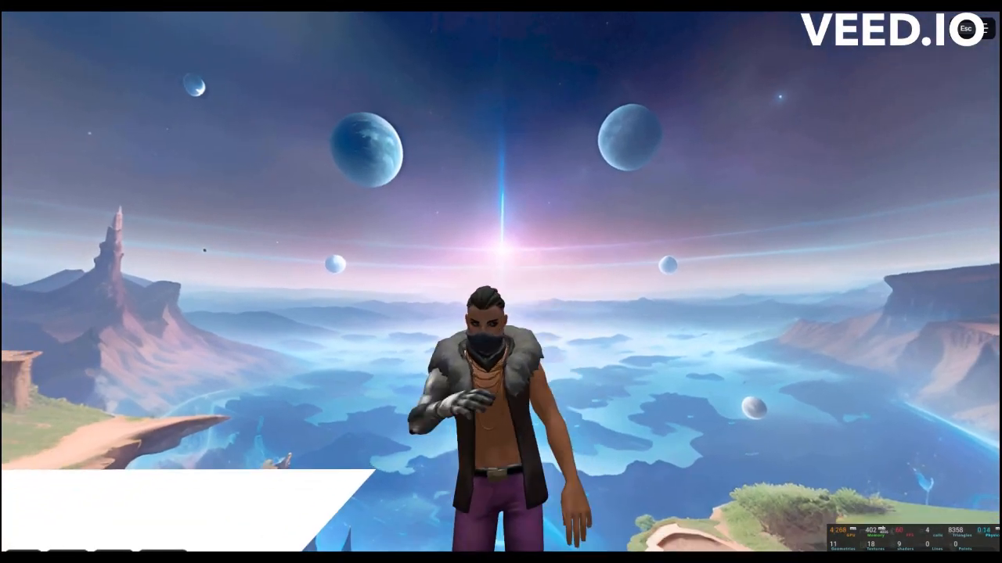